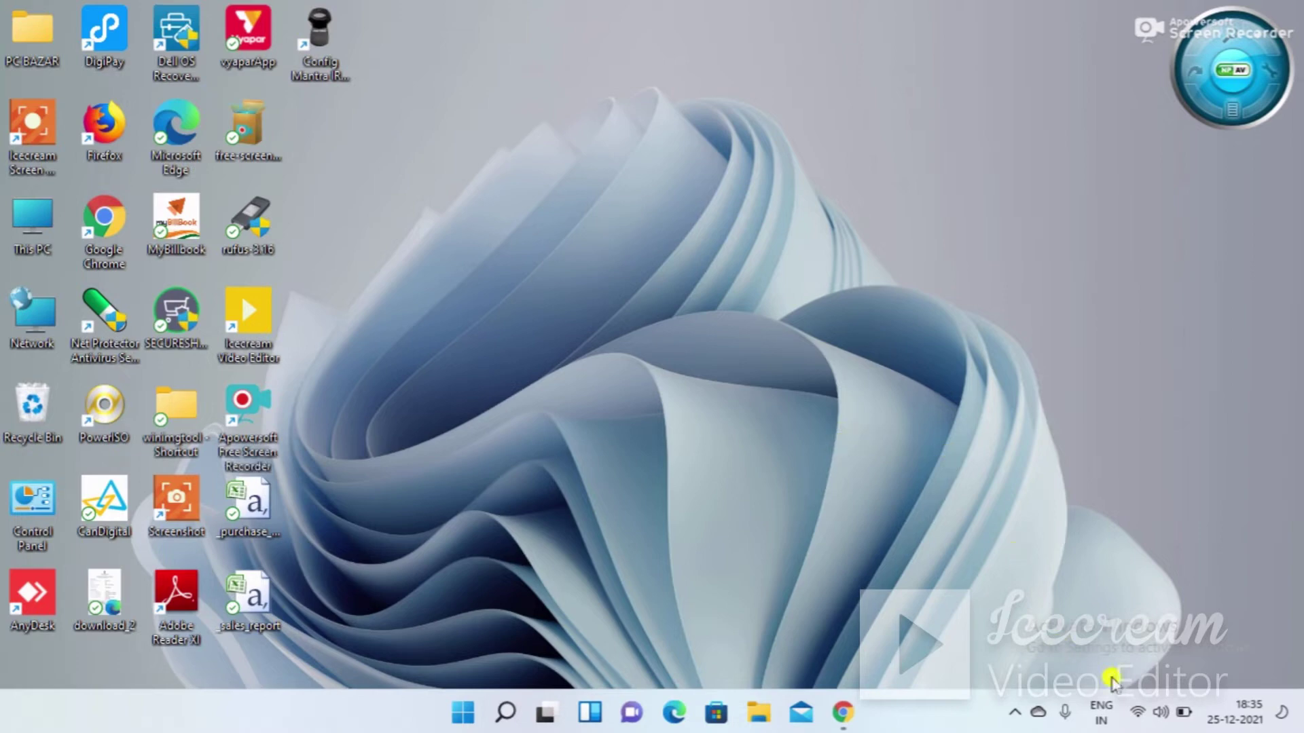
# - Connect the computer to the printer's Wi-Fi network DIRECT-9E-EPSON-E24C38 with automatic connection enabled
pyautogui.click(1132, 713)
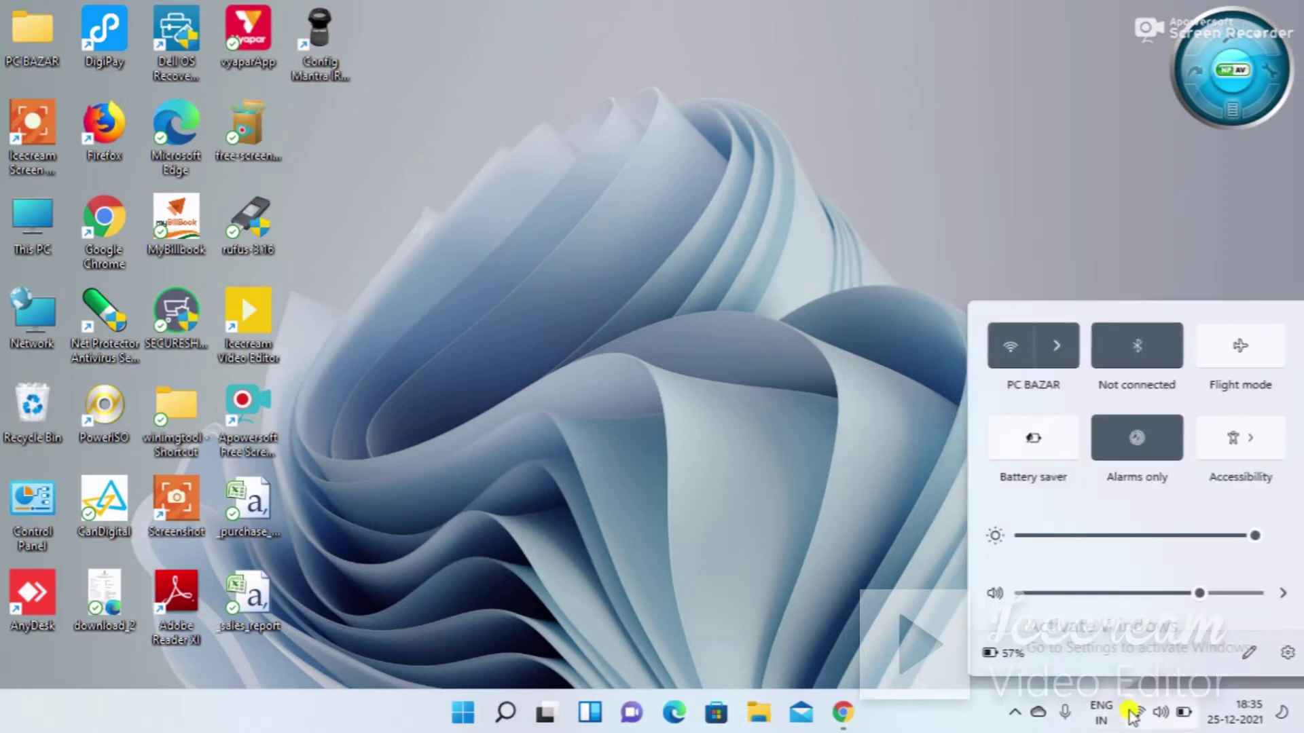
pyautogui.click(1041, 345)
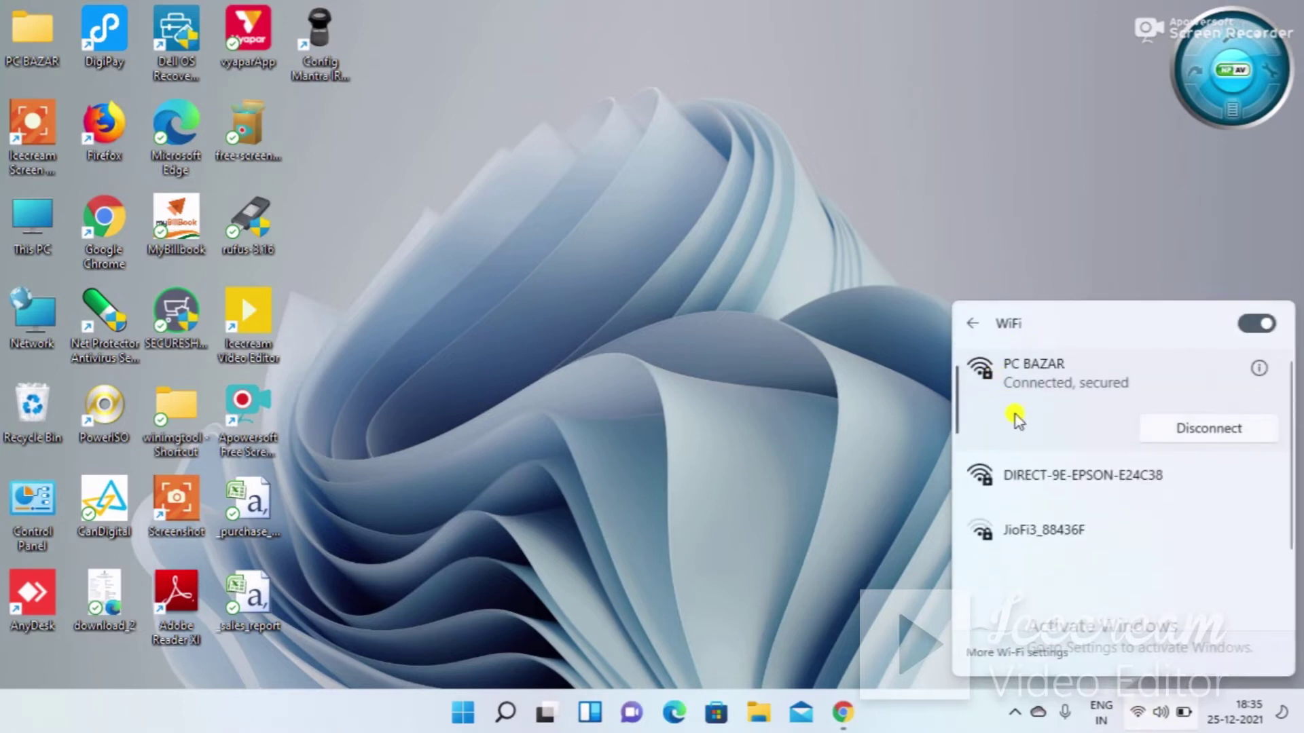
pyautogui.click(1027, 486)
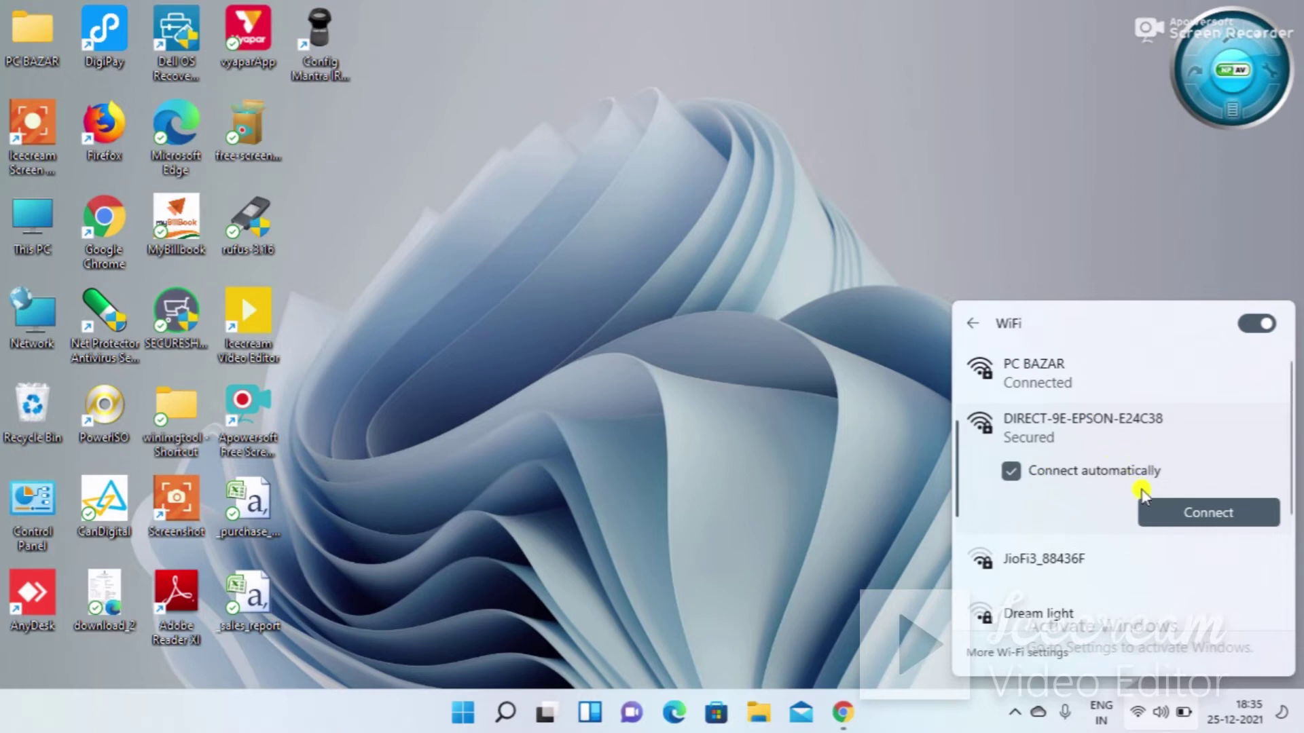
pyautogui.click(1180, 514)
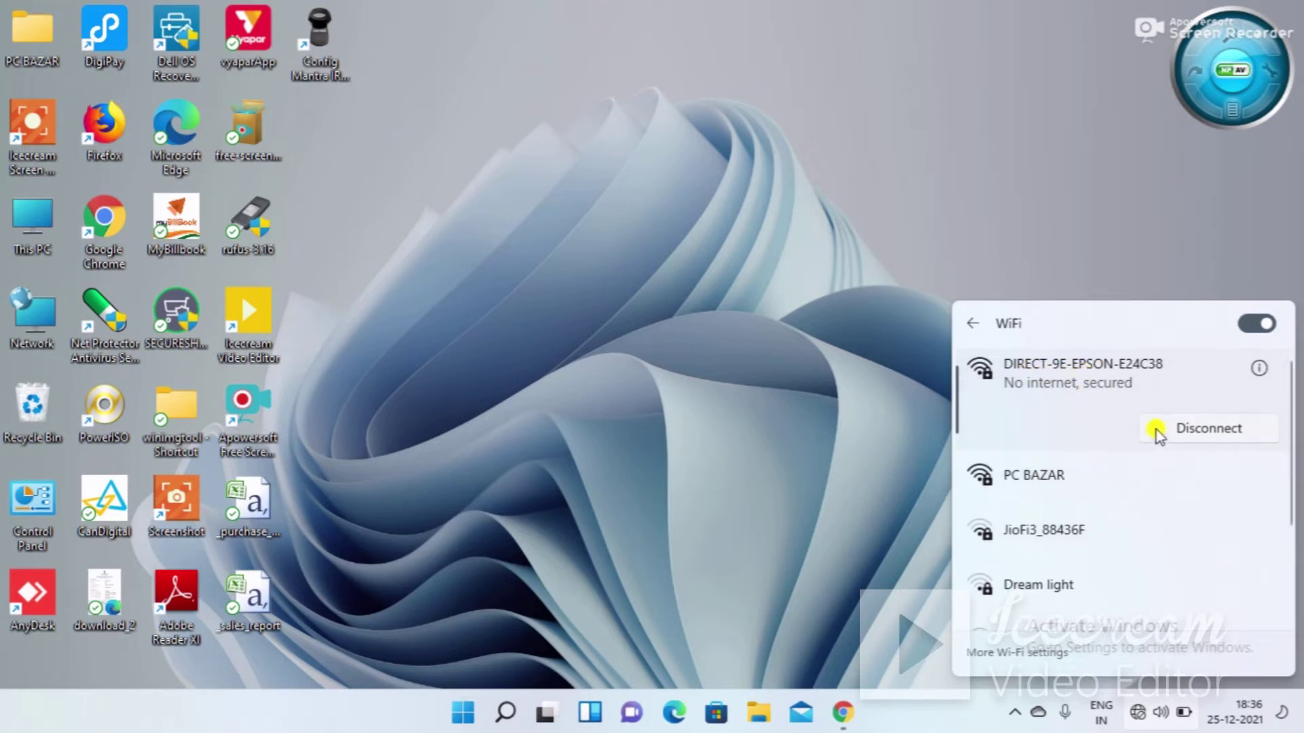
pyautogui.click(924, 233)
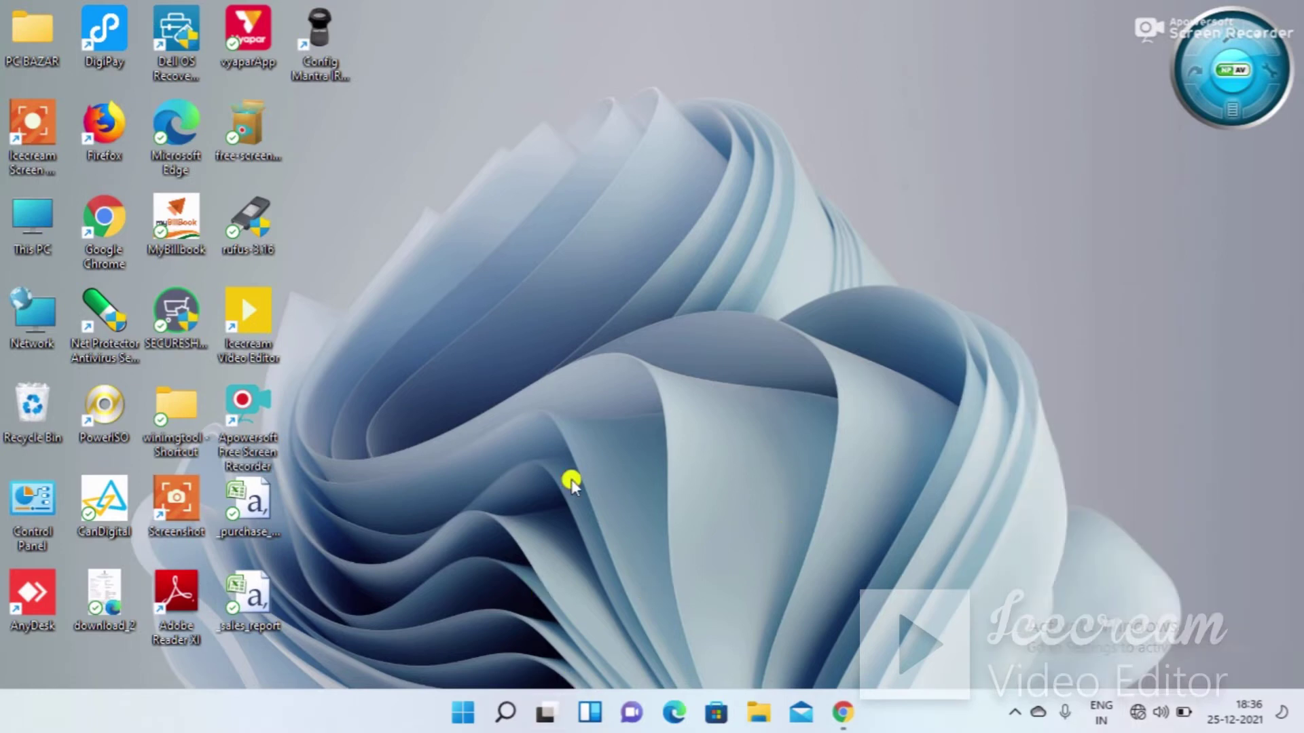
# - Switch to the Chrome window showing the Asus VivoBook page and open a new browser tab
pyautogui.click(845, 714)
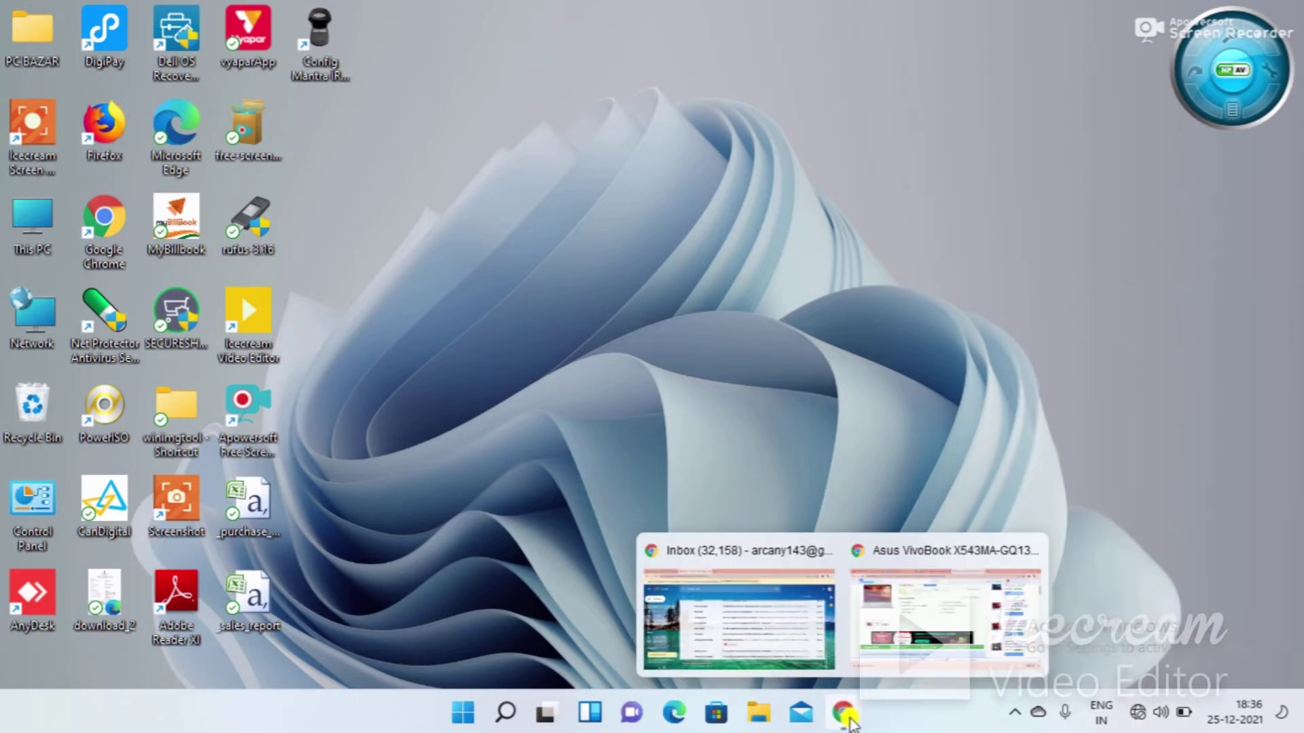
pyautogui.click(909, 592)
pyautogui.scroll(4, 874, 586)
pyautogui.hotkey('ctrl', 'a')
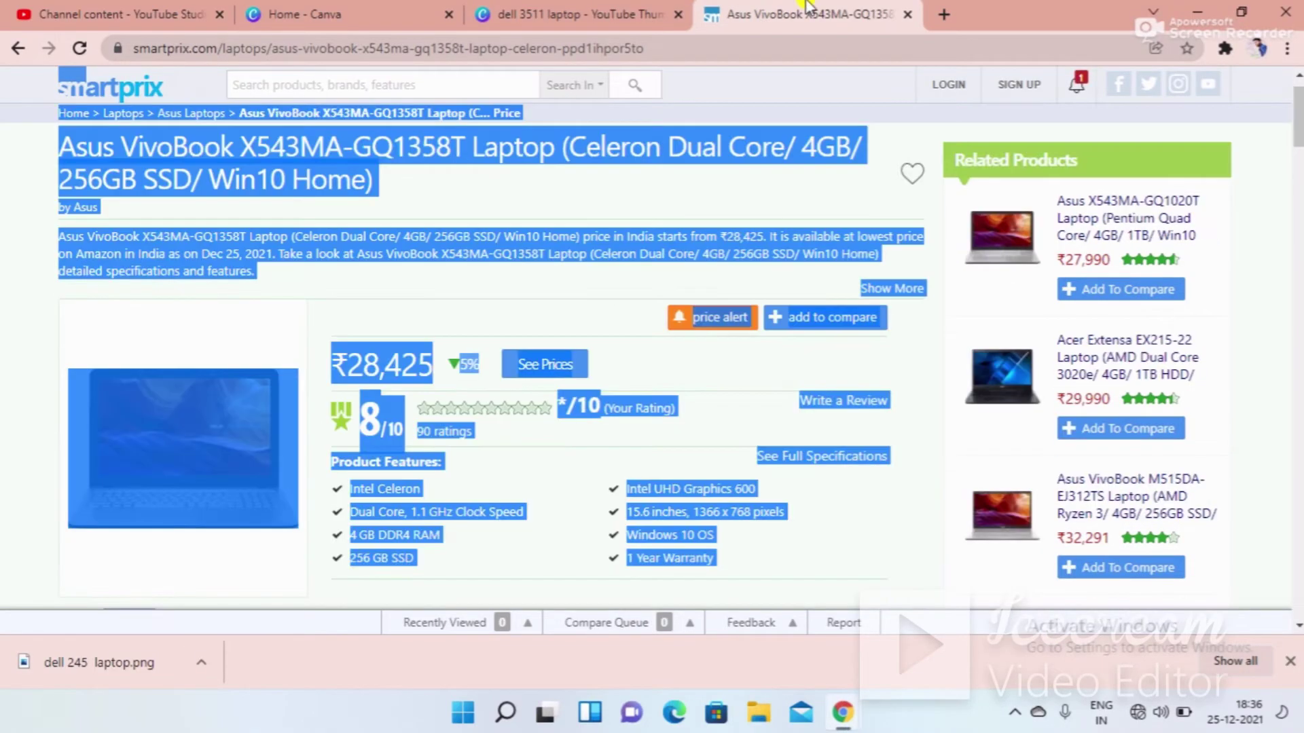
pyautogui.click(944, 19)
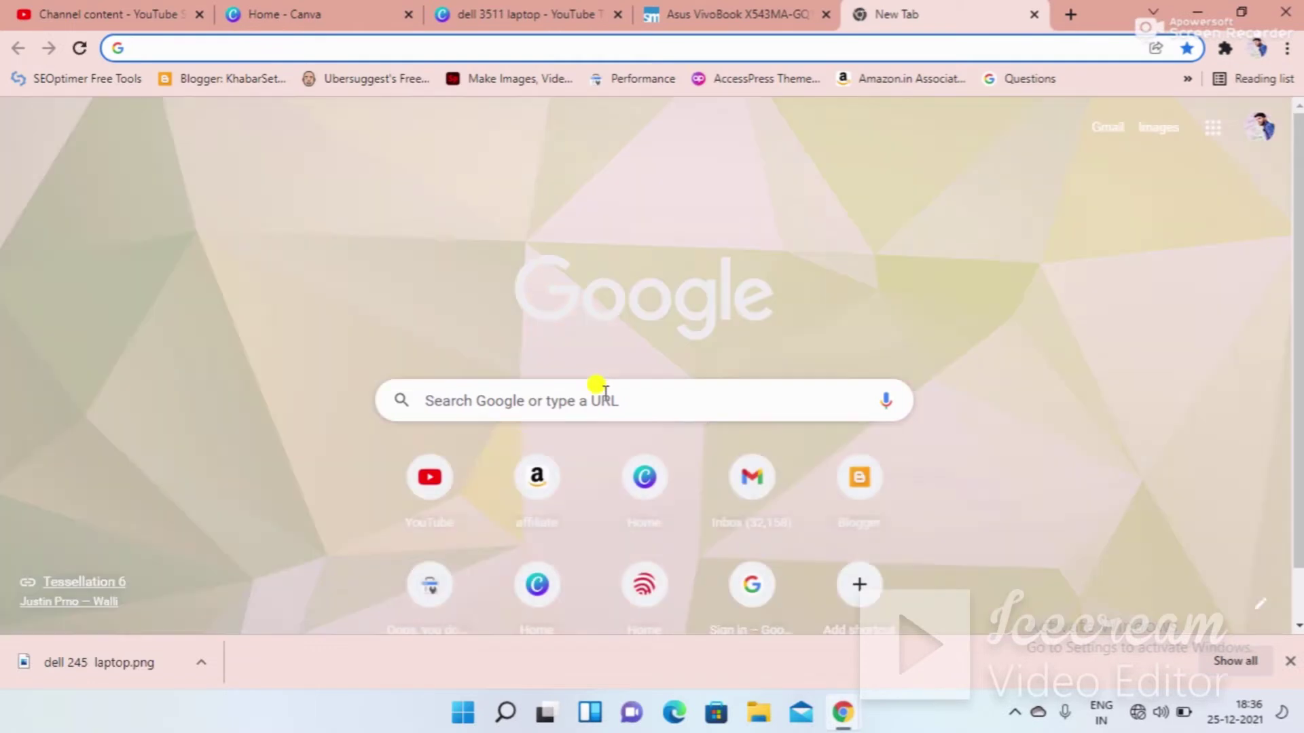
# - Search Google for "epson l3150 driver"
pyautogui.click(605, 392)
pyautogui.write('ep')
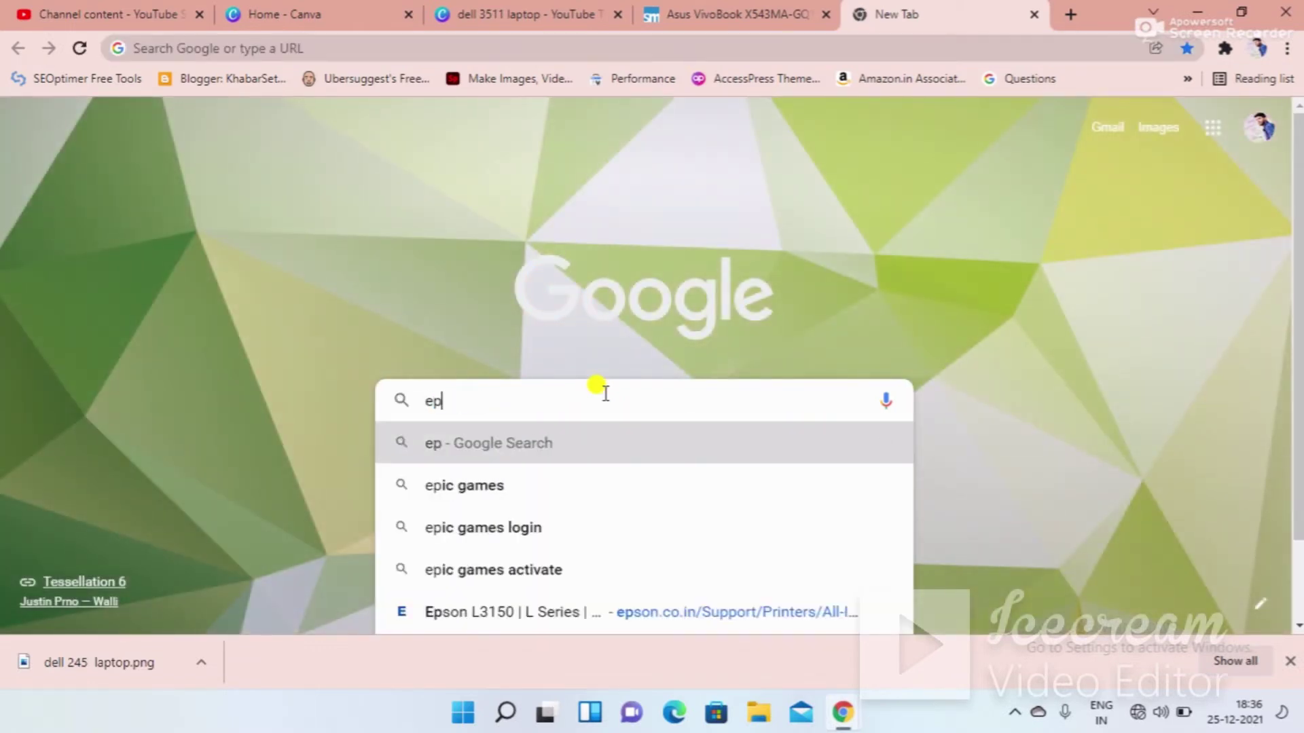
pyautogui.write('son')
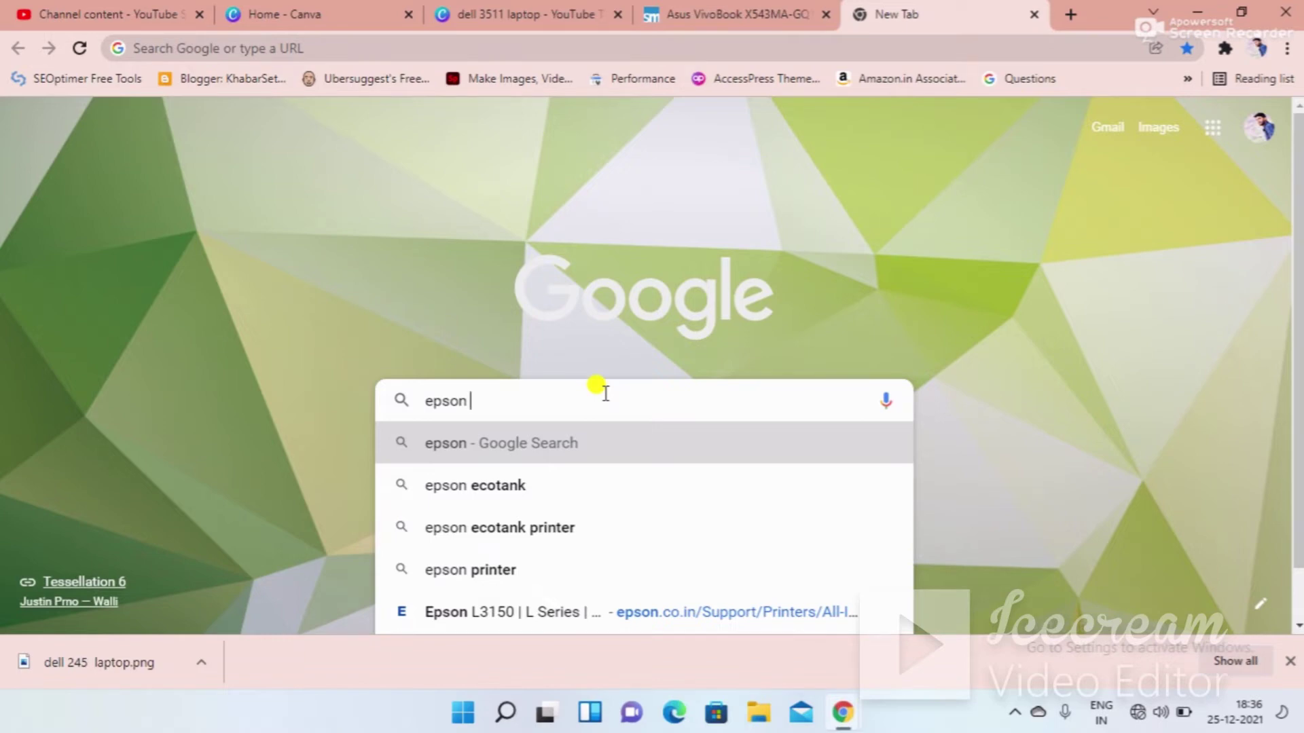
pyautogui.write('l')
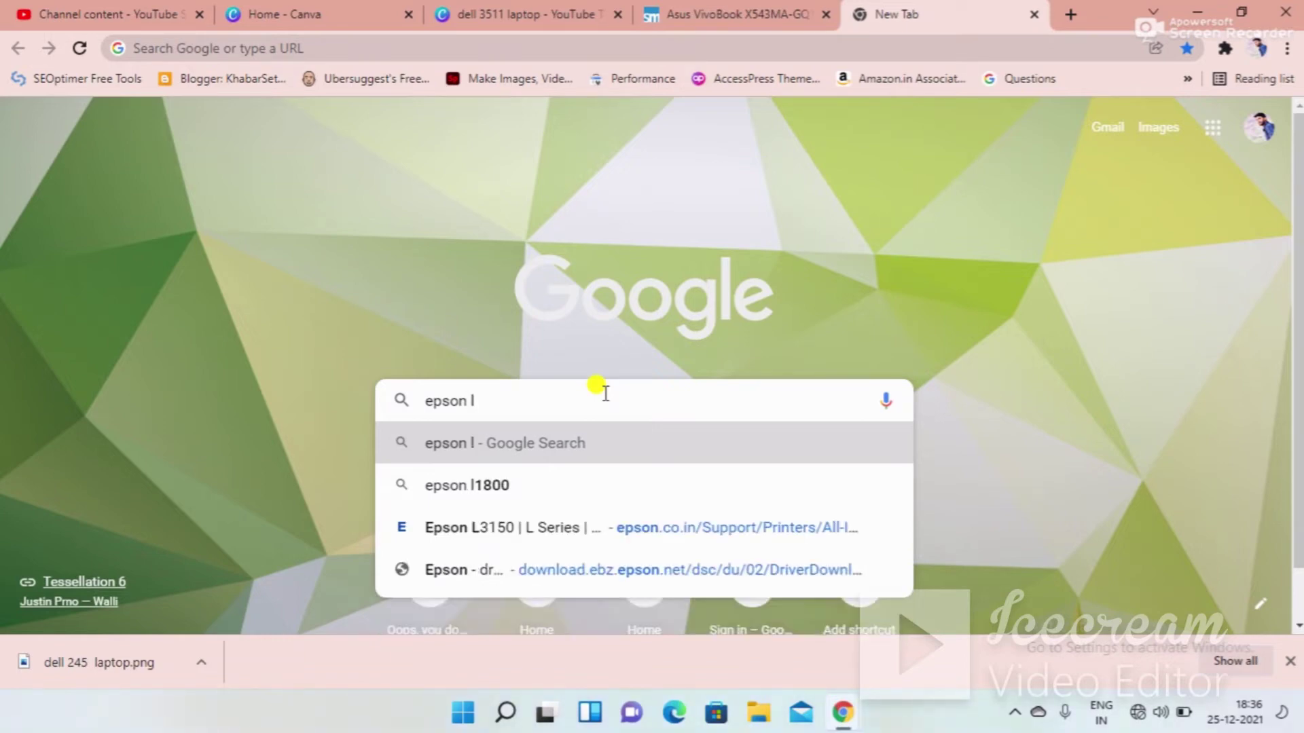
pyautogui.write('3150')
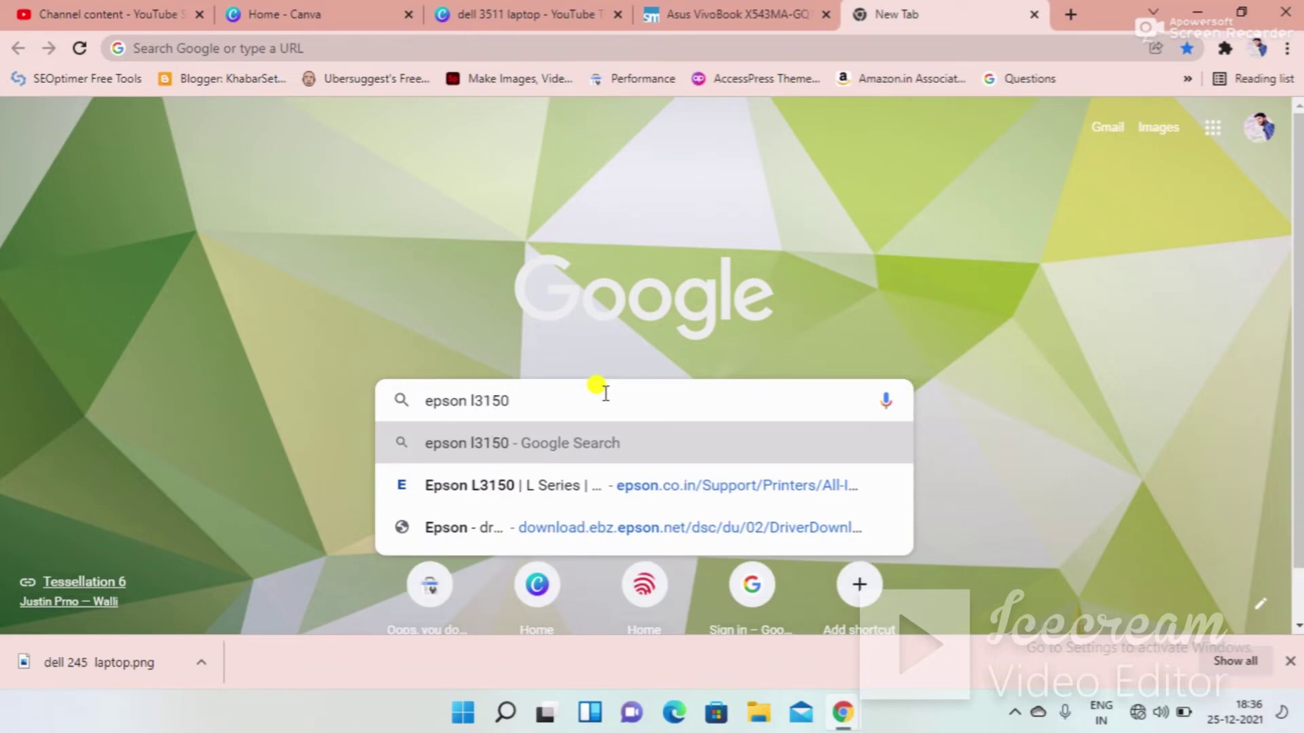
pyautogui.write(' dr')
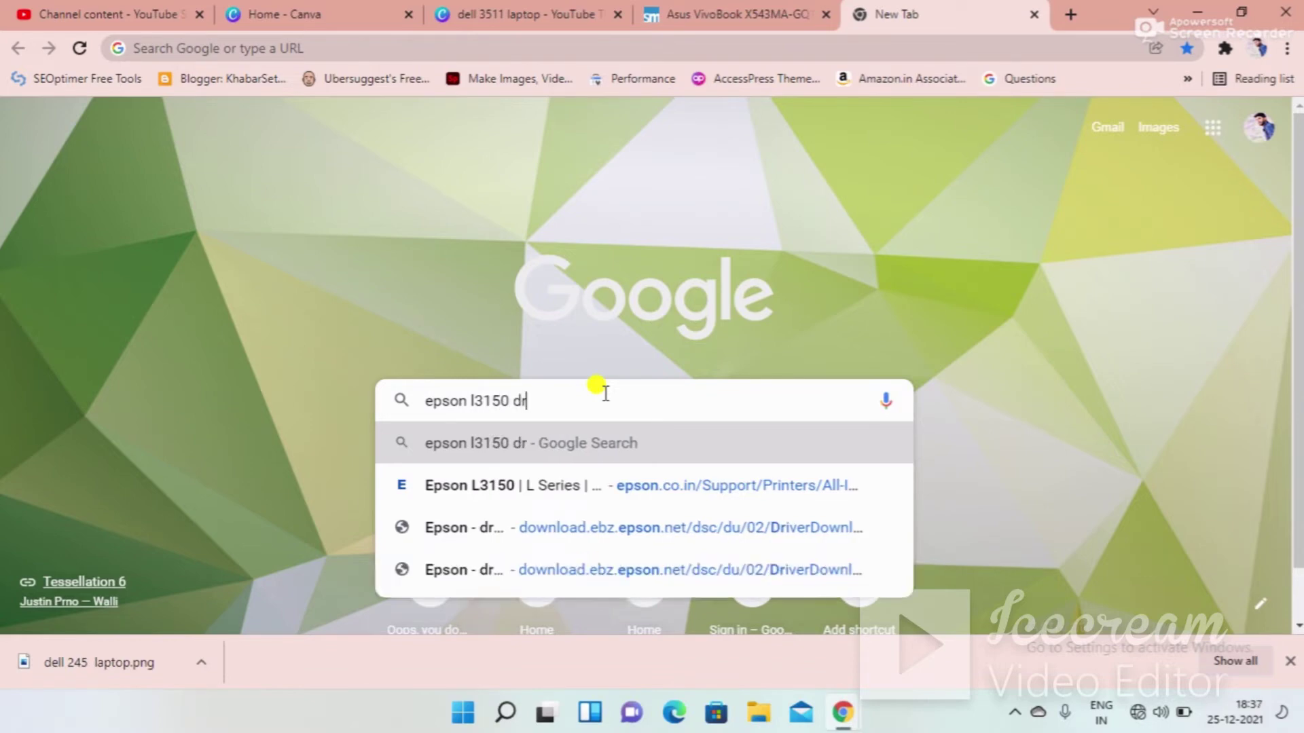
pyautogui.write('iver')
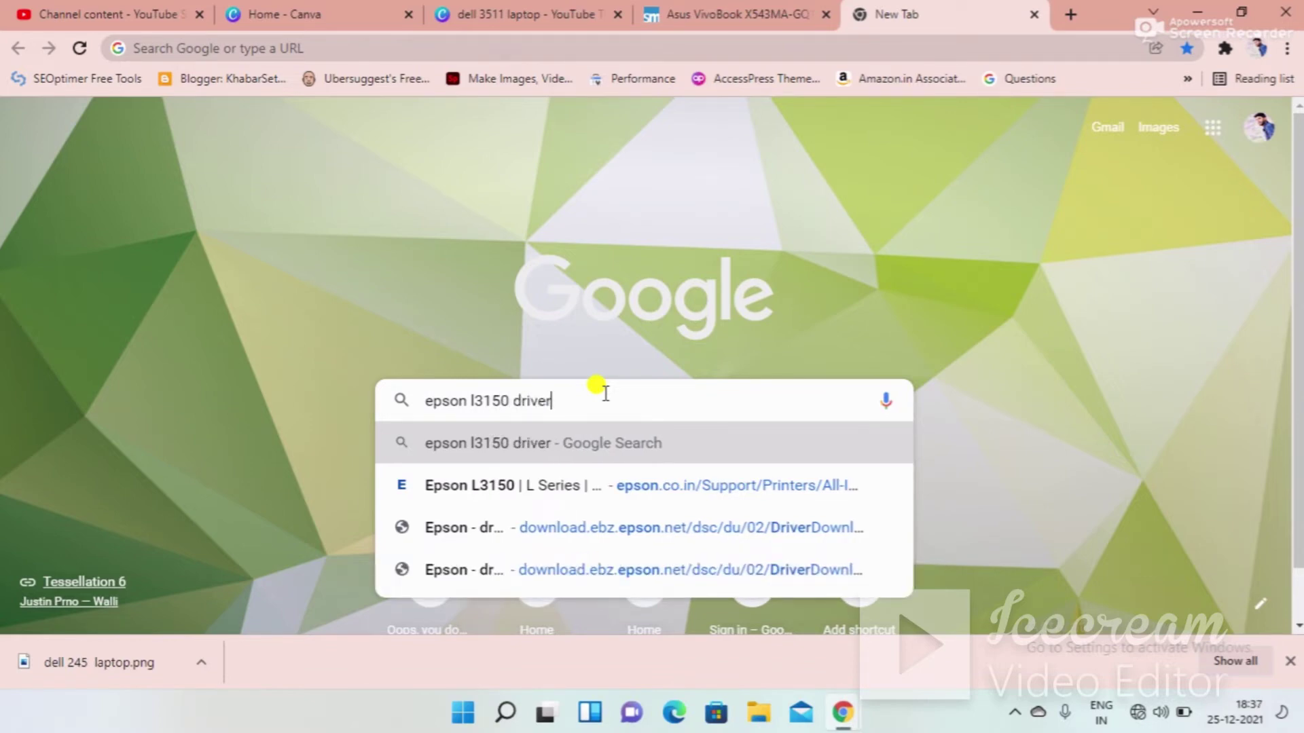
pyautogui.press('Return')
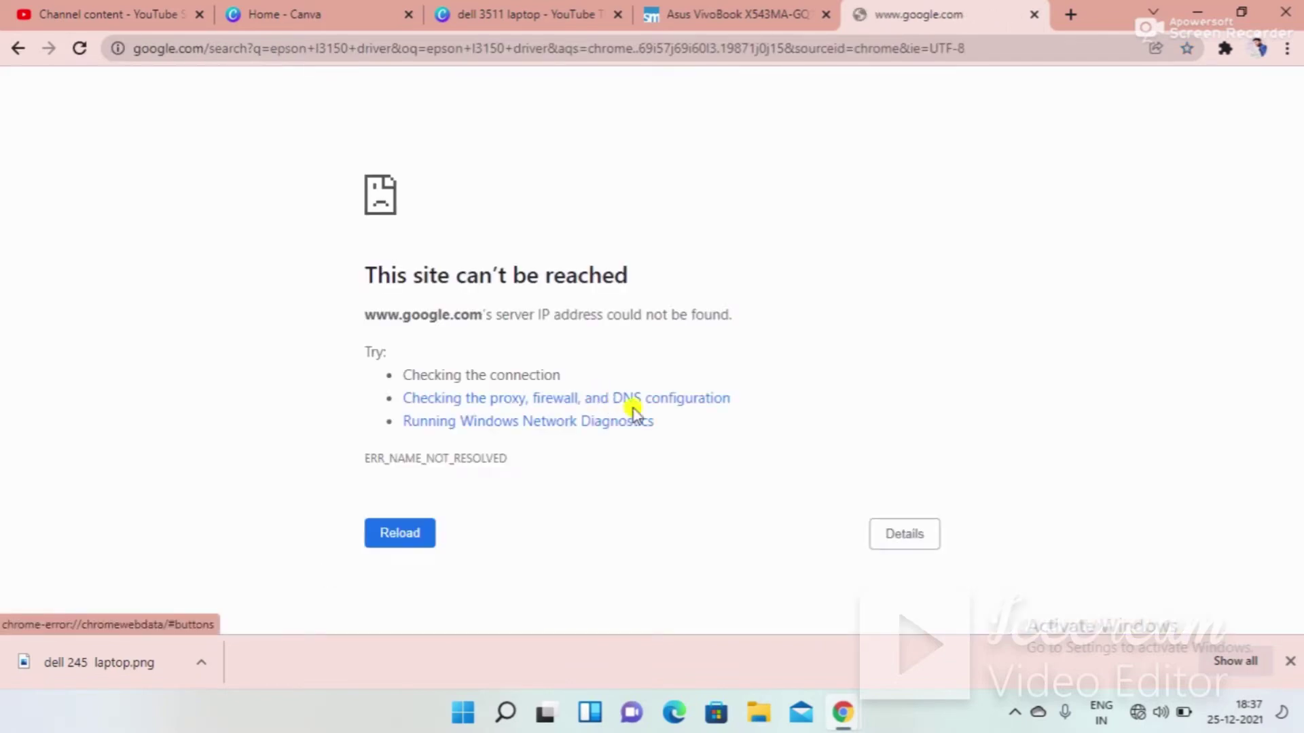
# - Reconnect the computer to the PC BAZAR Wi-Fi network and reload the driver search page
pyautogui.click(1130, 720)
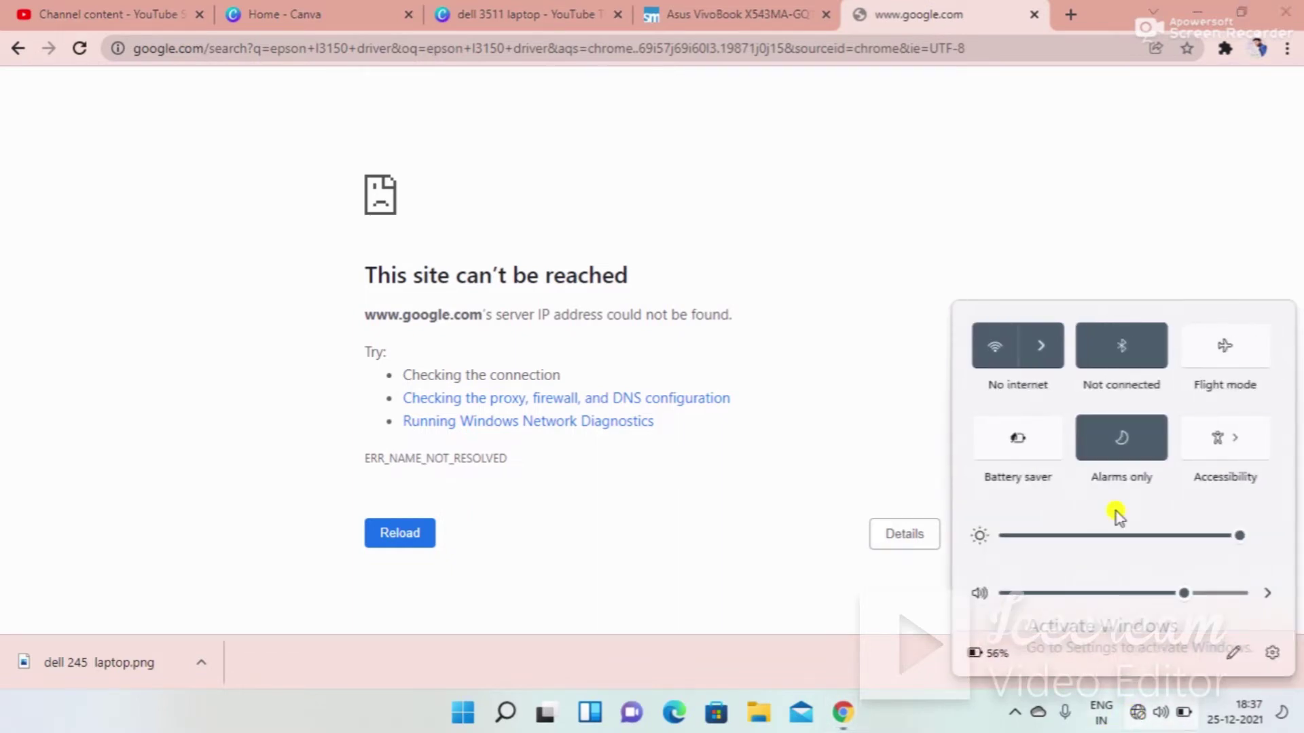
pyautogui.click(1050, 351)
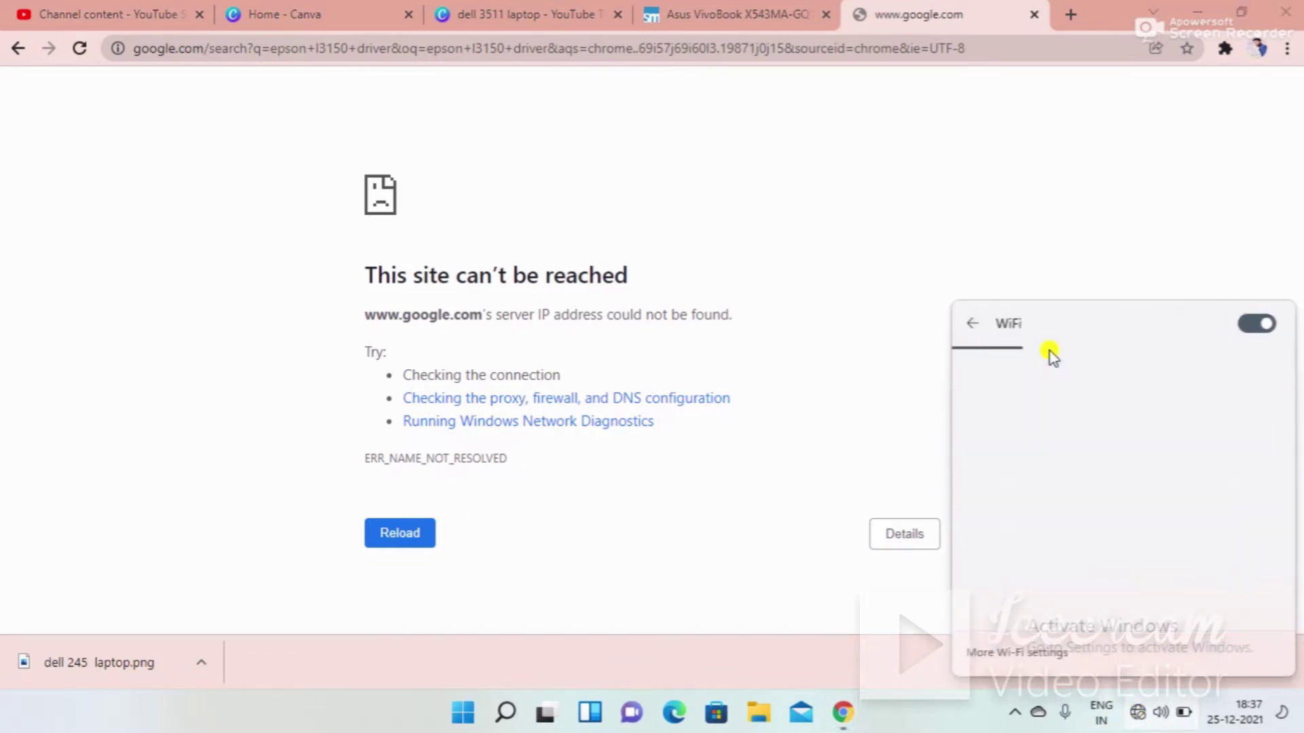
pyautogui.click(1032, 486)
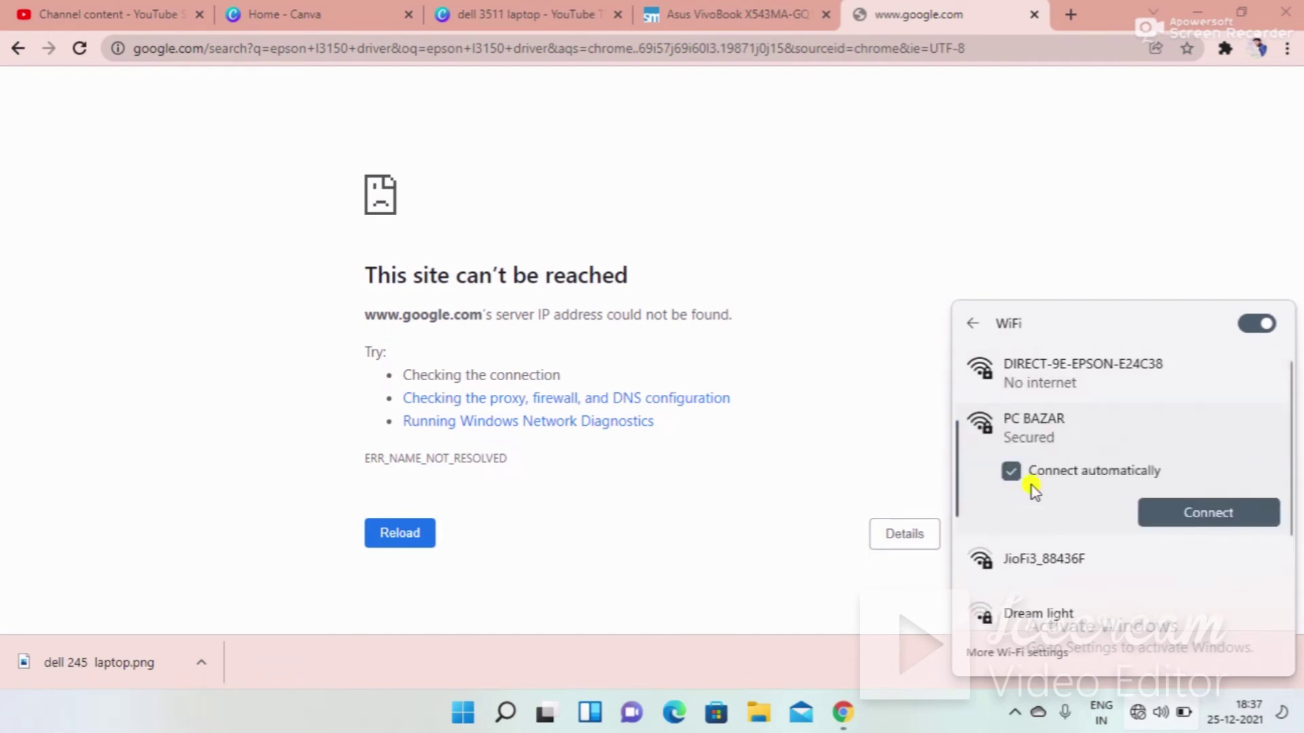
pyautogui.click(1226, 514)
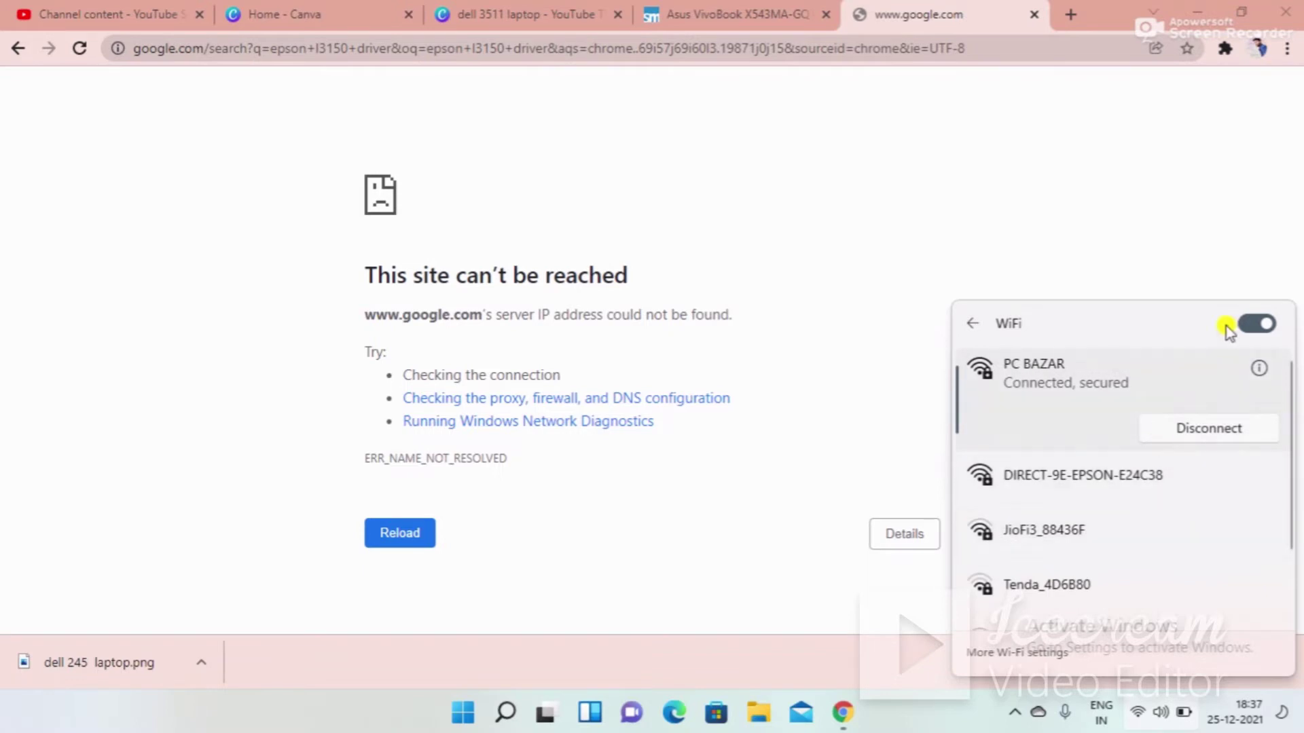
pyautogui.click(1163, 274)
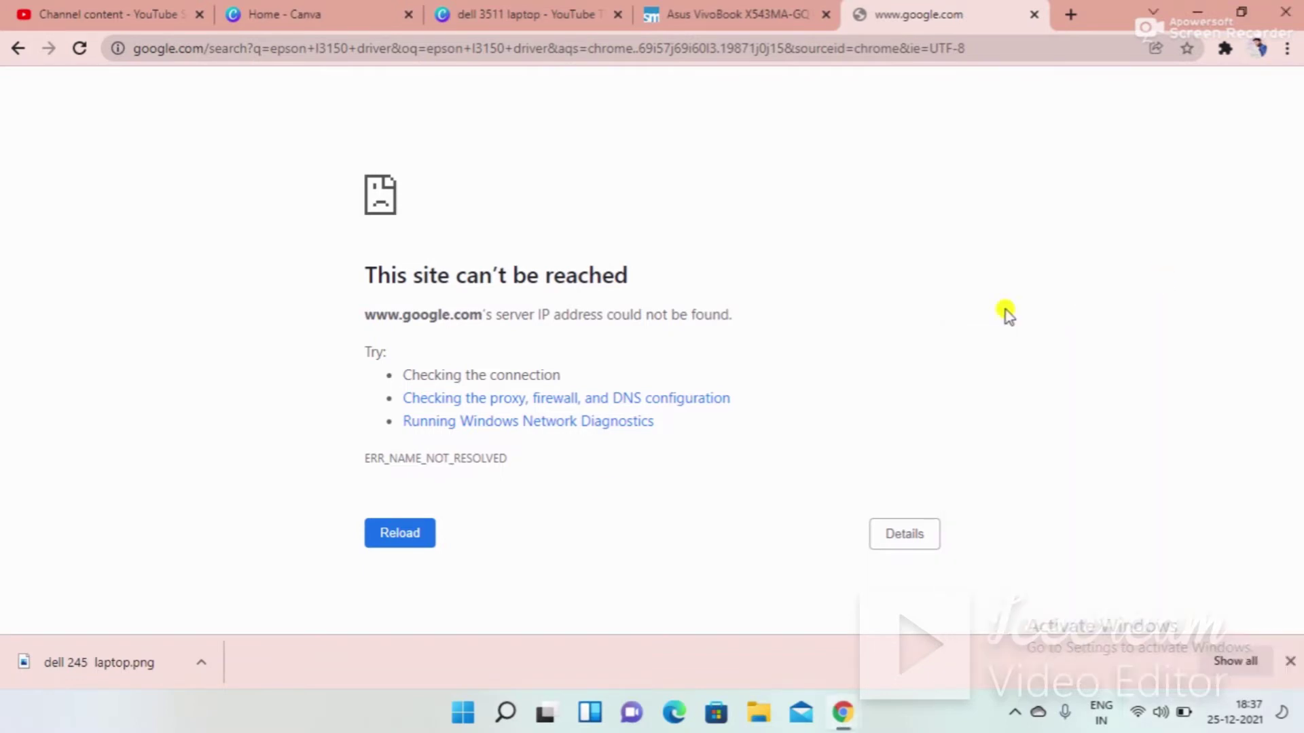
pyautogui.click(425, 533)
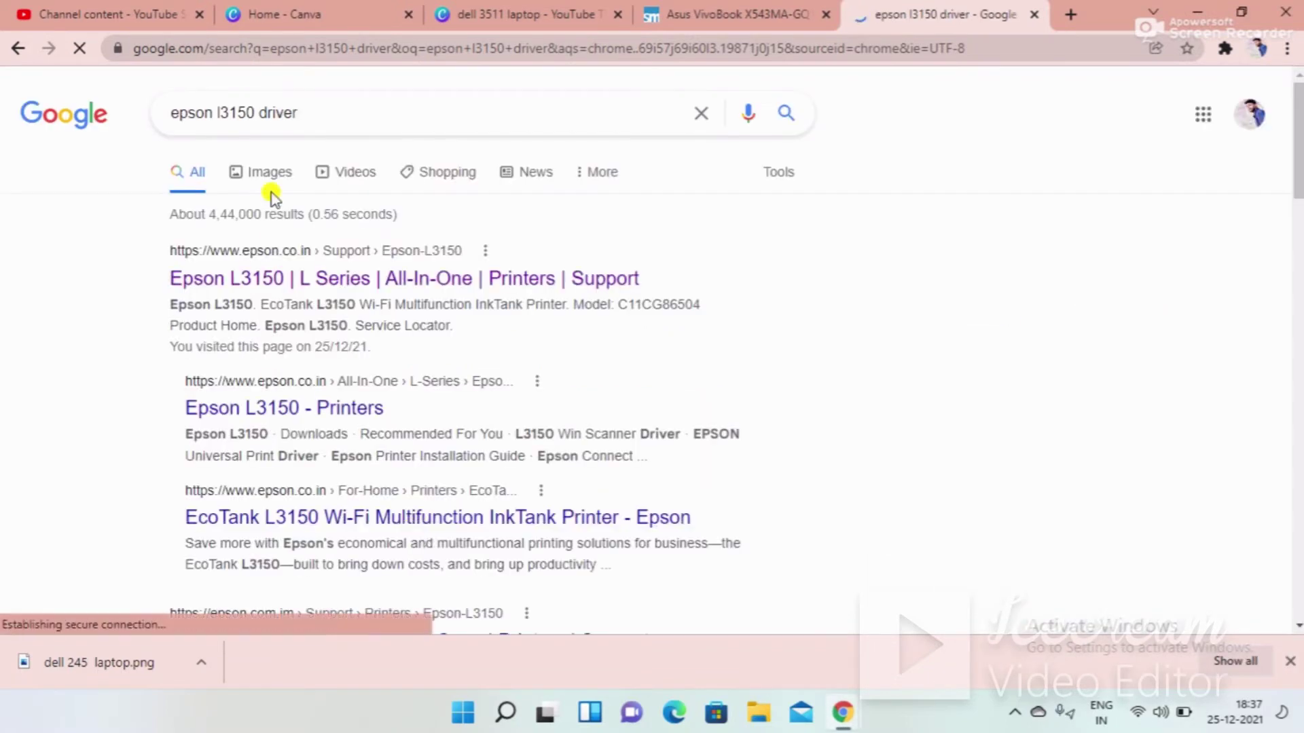
# - Open the Epson L3150 support page on epson.co.in from the search results and expand its Drivers section
pyautogui.click(265, 288)
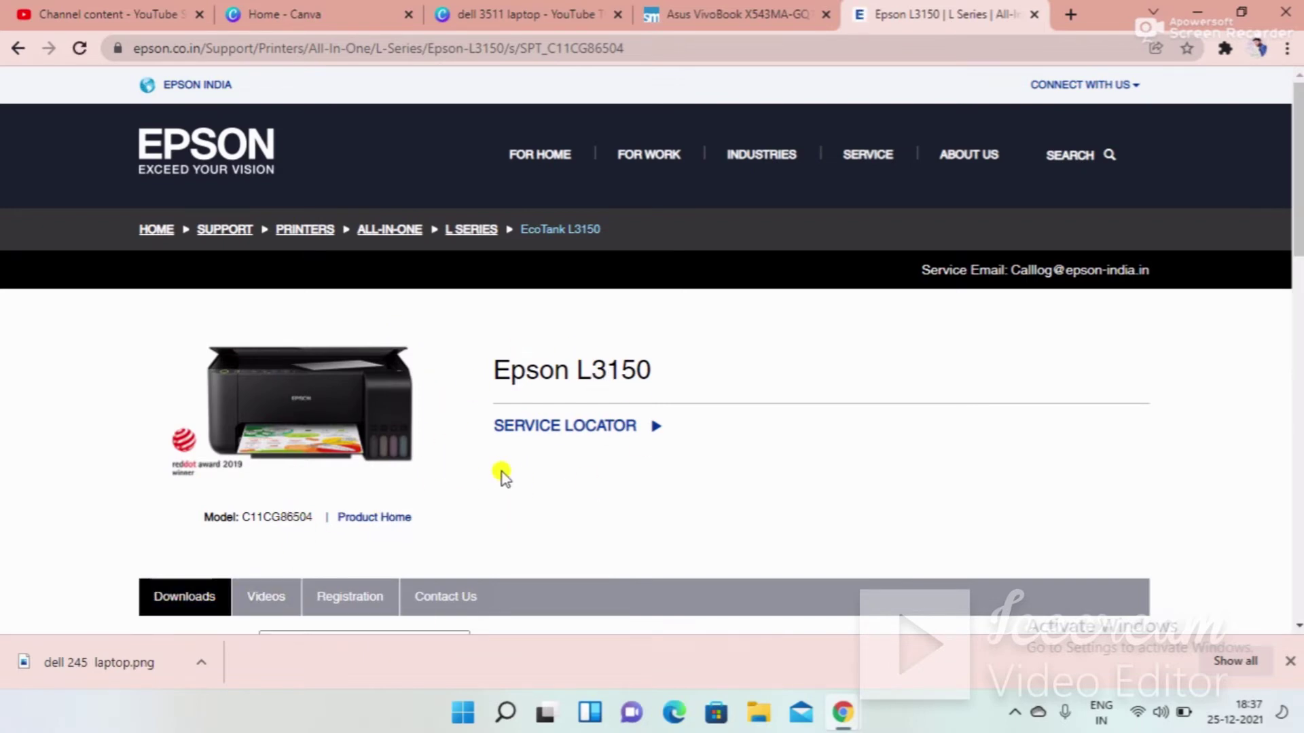
pyautogui.scroll(-2, 503, 472)
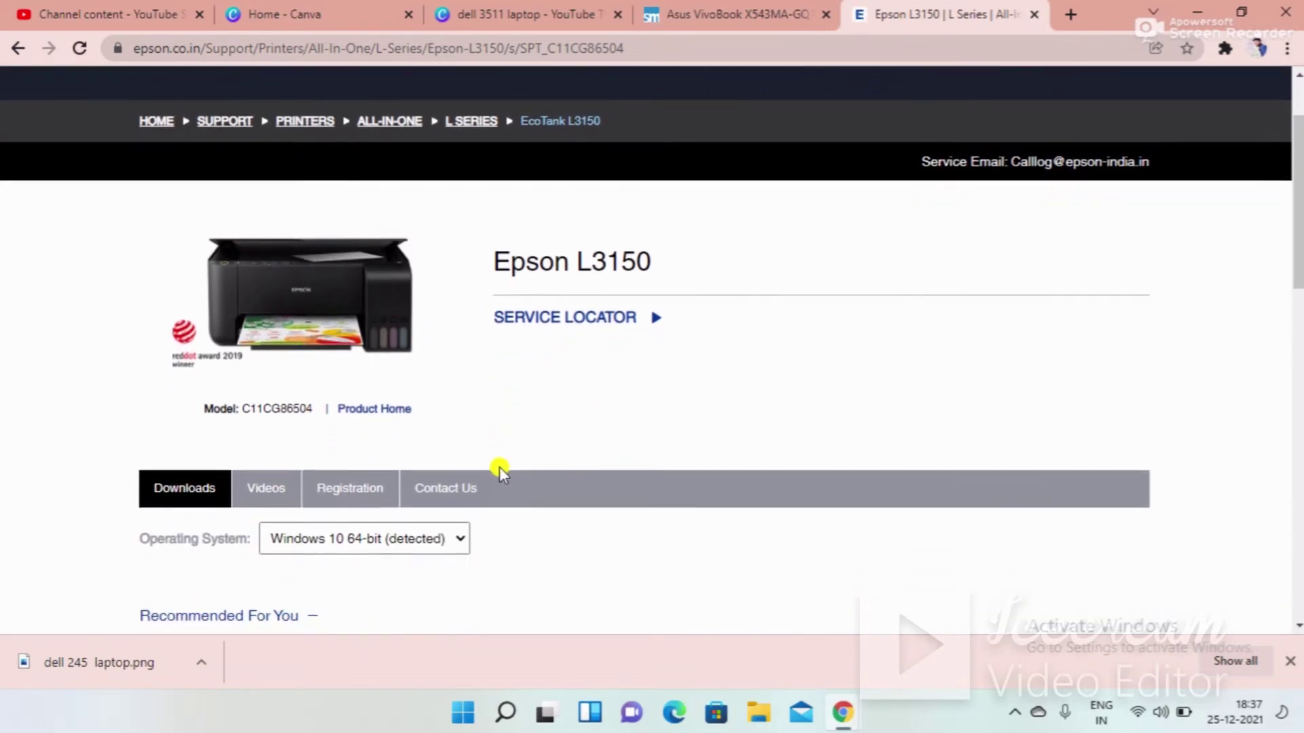
pyautogui.scroll(-2, 501, 470)
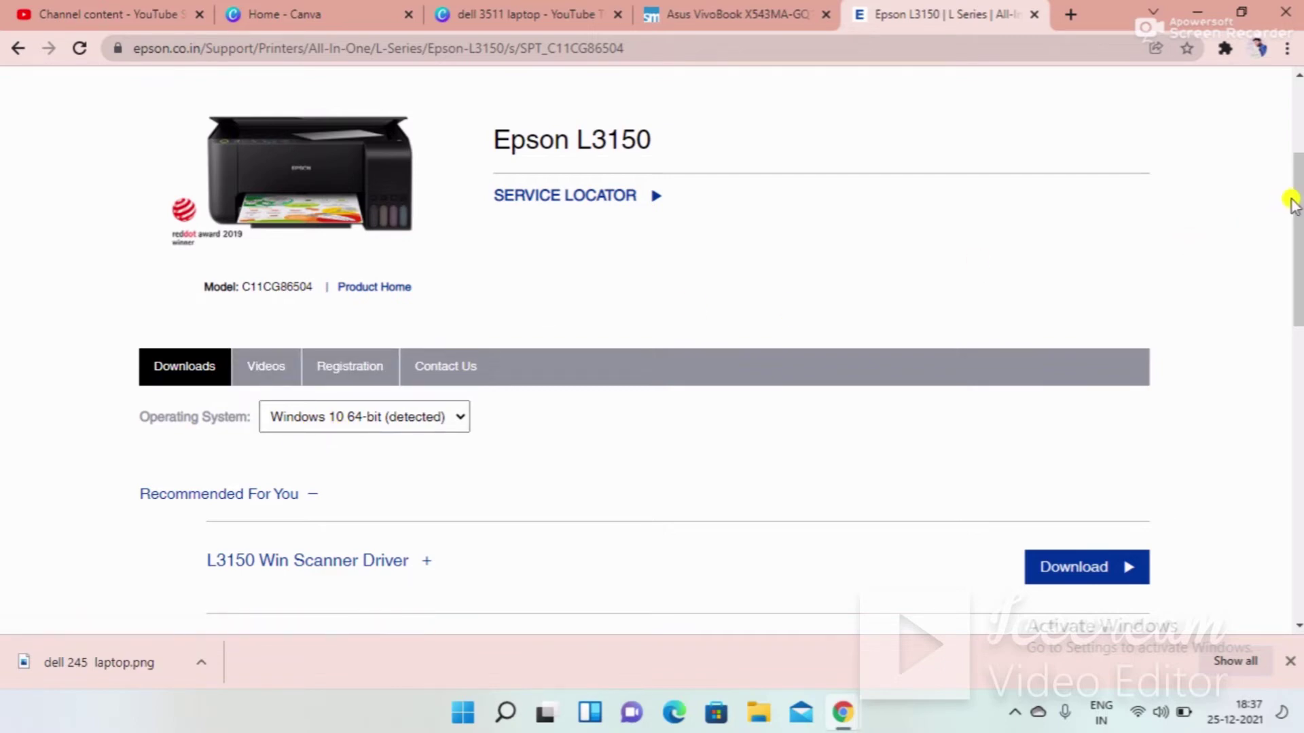
pyautogui.scroll(-2, 1297, 204)
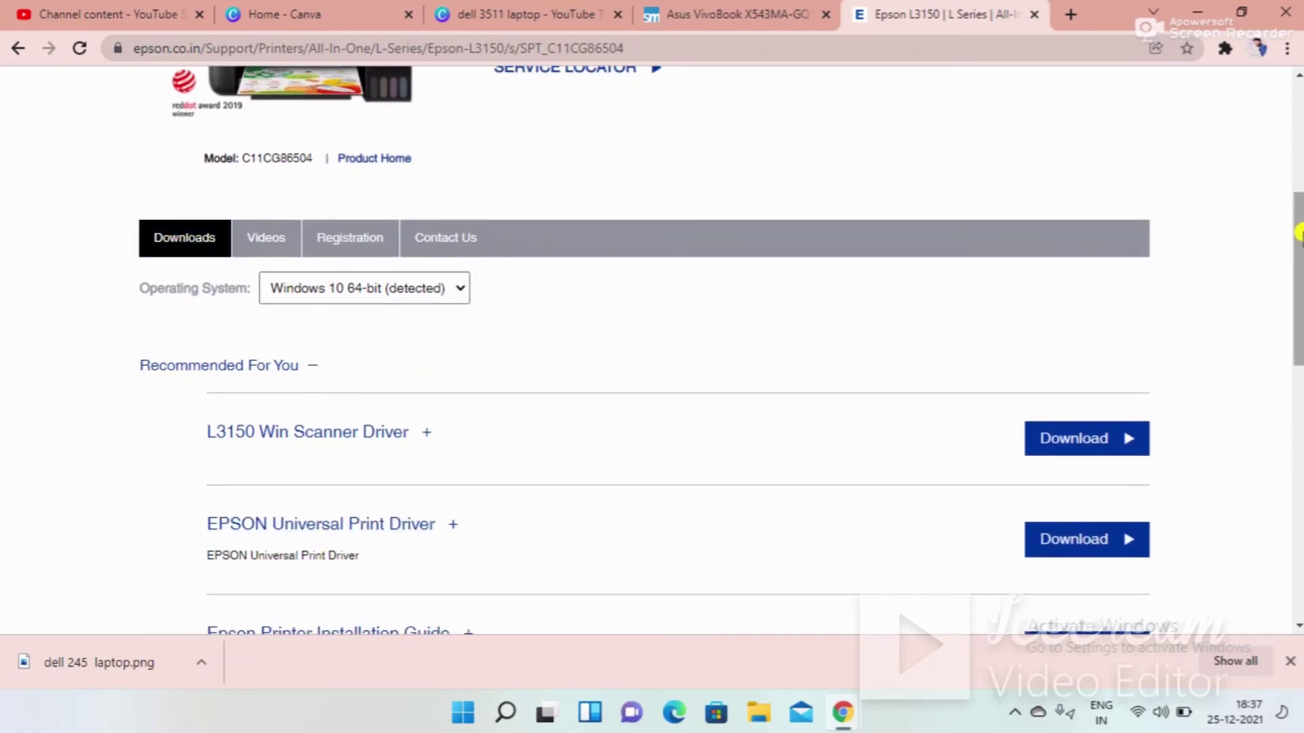
pyautogui.moveTo(1300, 230); pyautogui.dragTo(1296, 380)
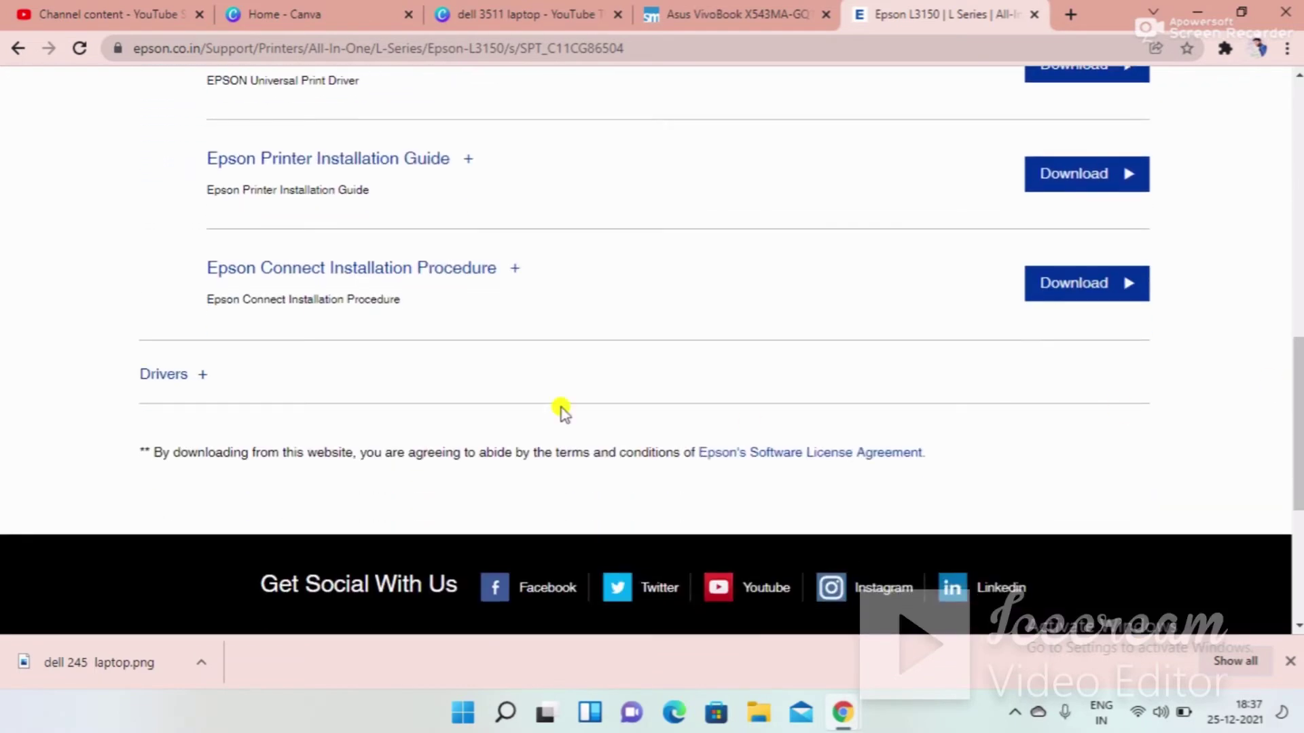
pyautogui.click(166, 379)
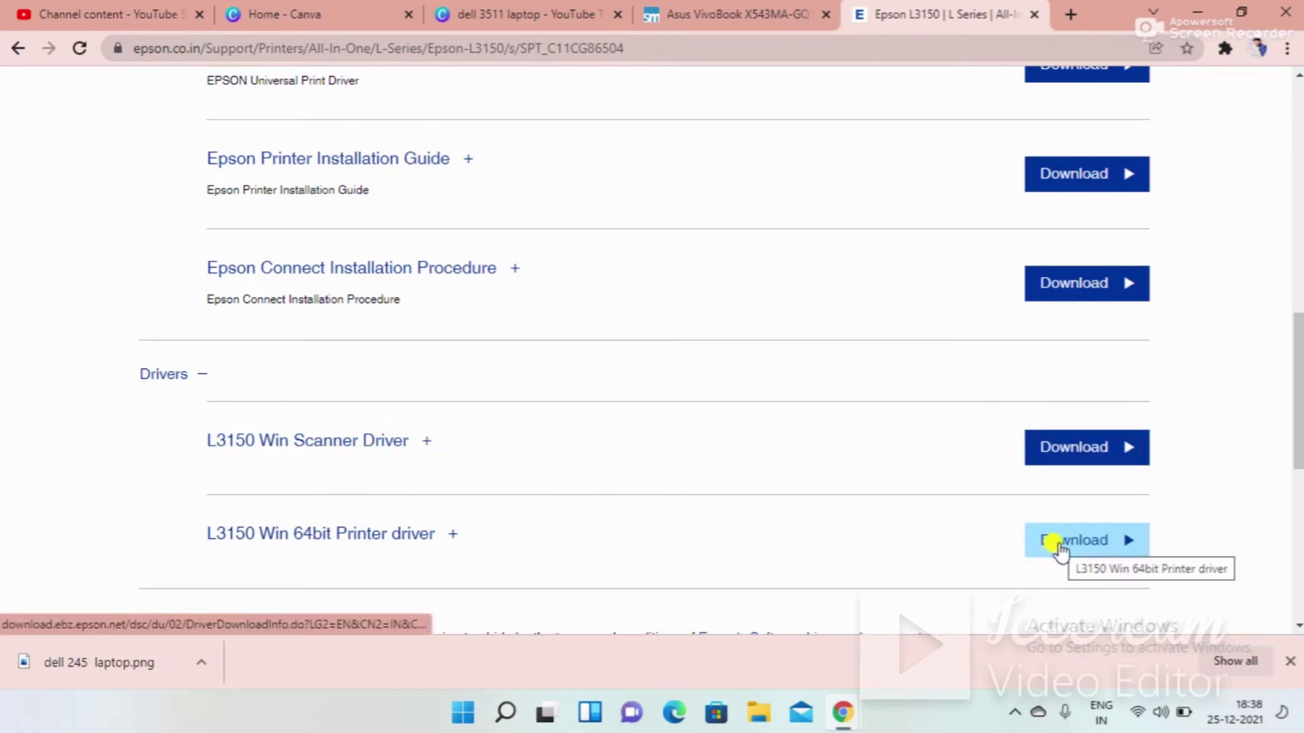
# - Download the L3150 Win Scanner Driver, accepting the software license agreement, and return to the desktop
pyautogui.click(1098, 448)
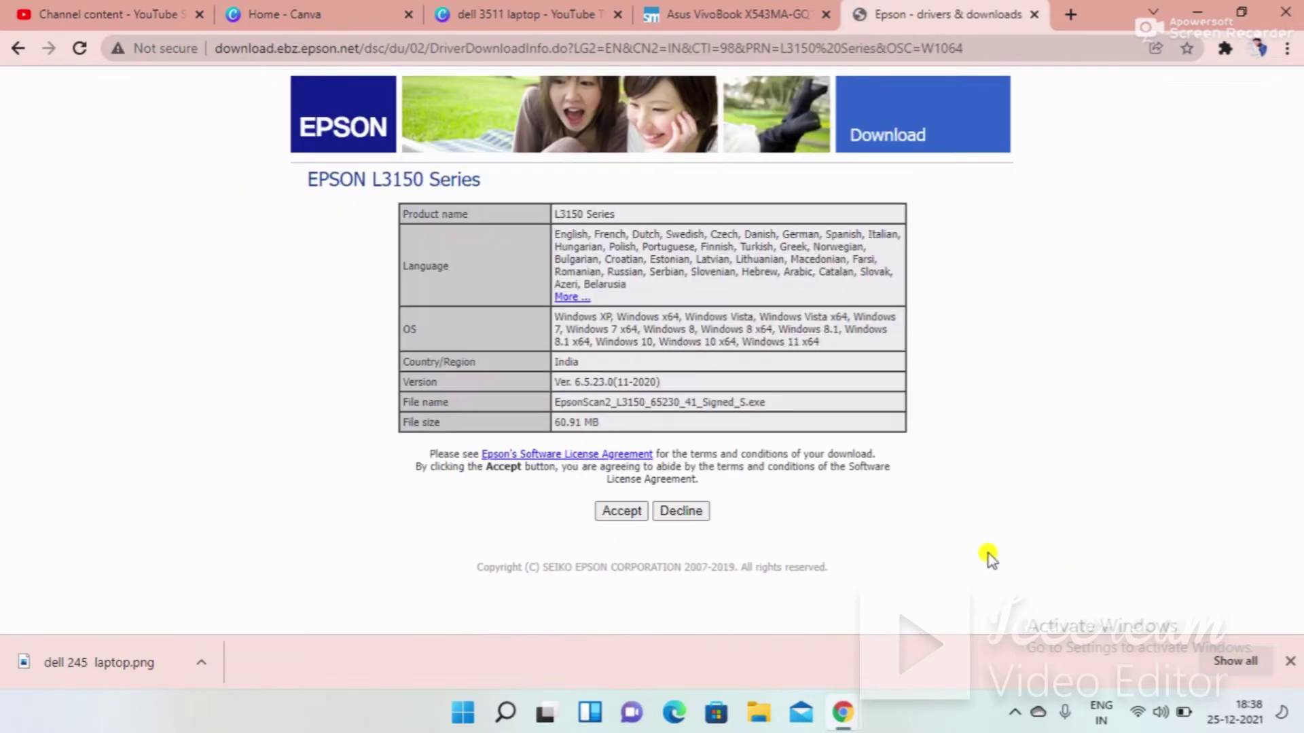
pyautogui.click(636, 516)
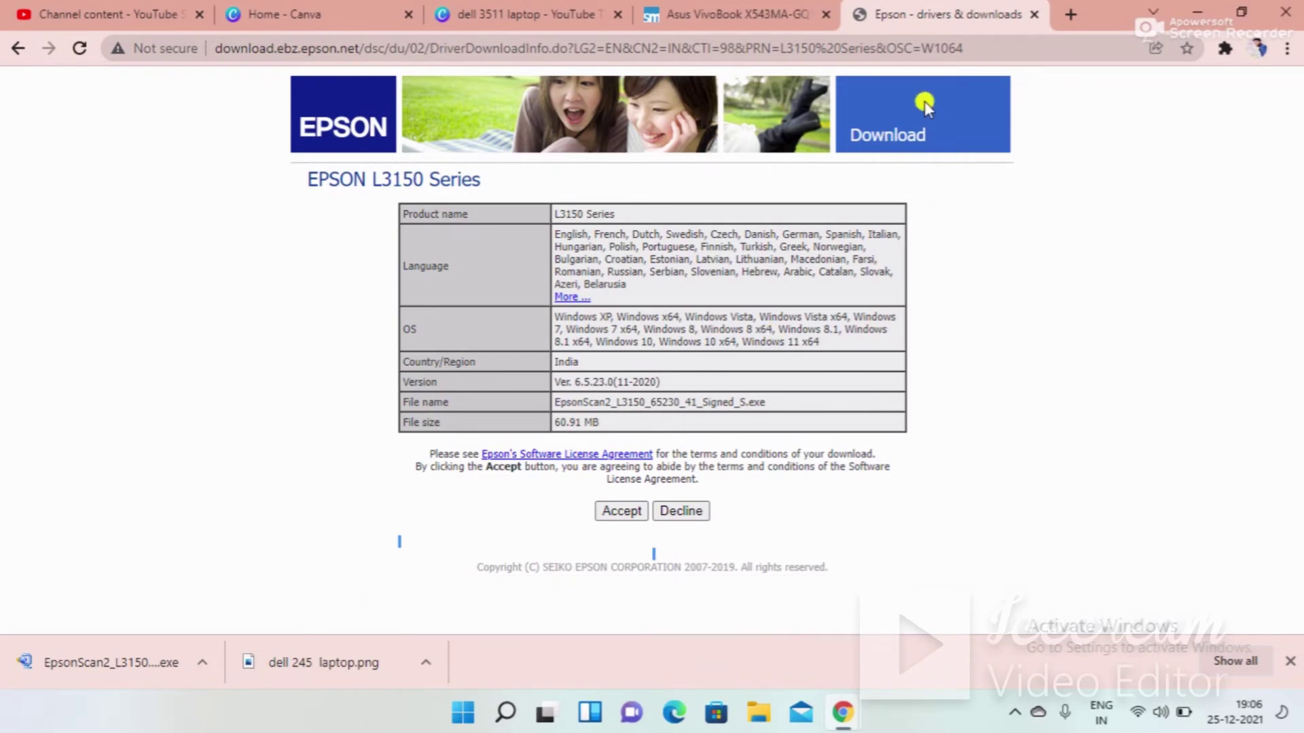
pyautogui.doubleClick(1185, 15)
pyautogui.press('super+d')
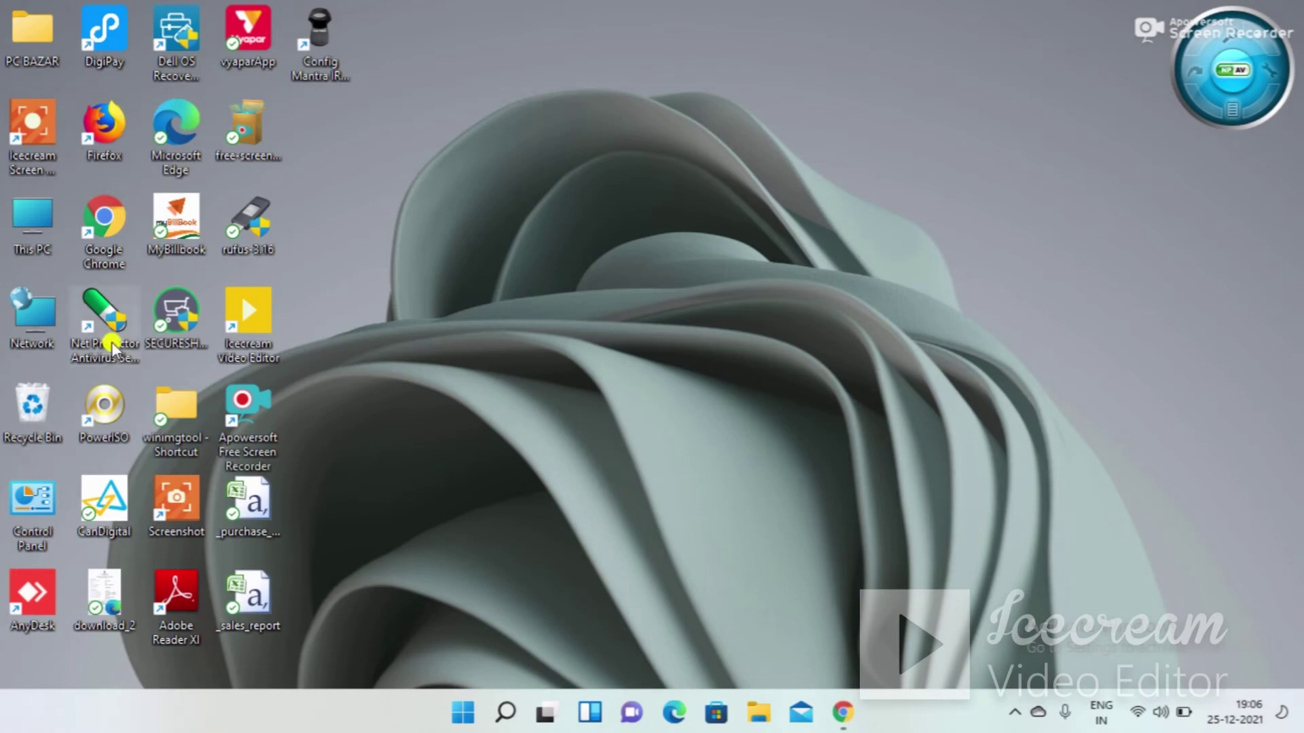
# - Open the Downloads folder from This PC and select the L3150_x64_26201JAUsHomeExportAsiaML application file
pyautogui.doubleClick(39, 227)
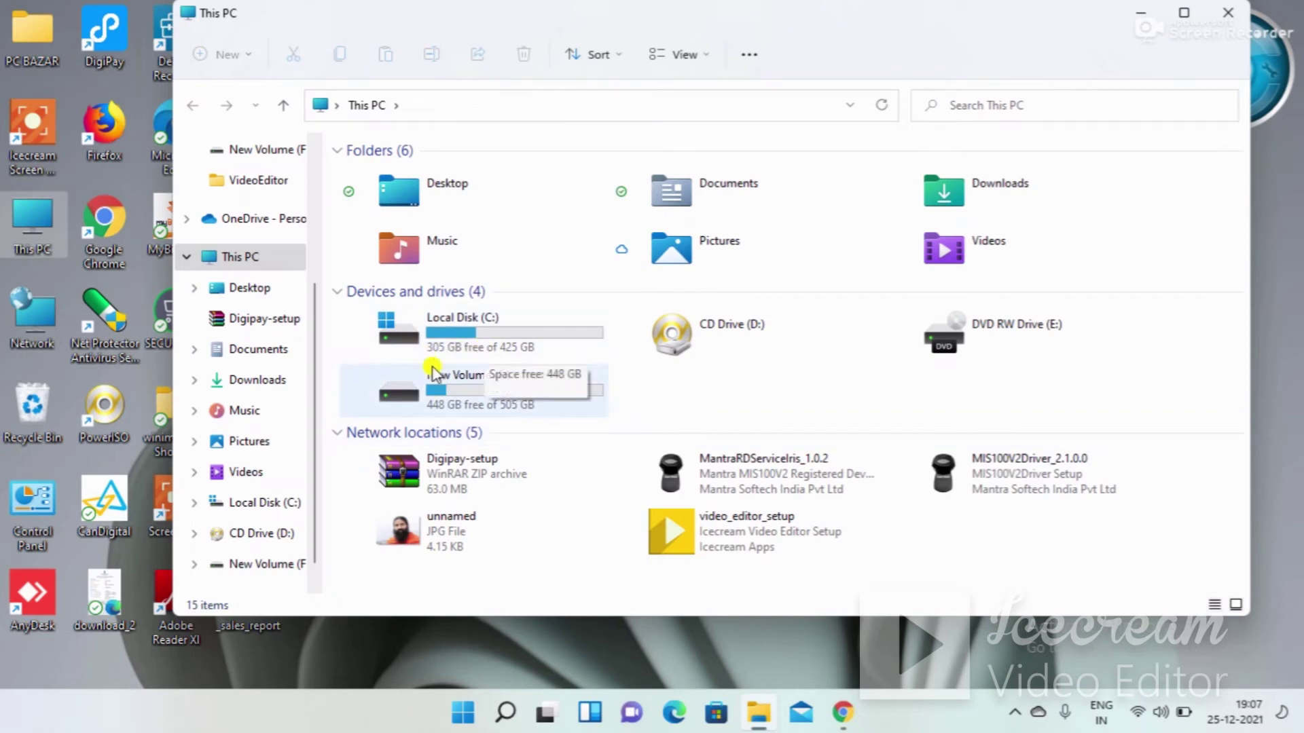
pyautogui.click(500, 378)
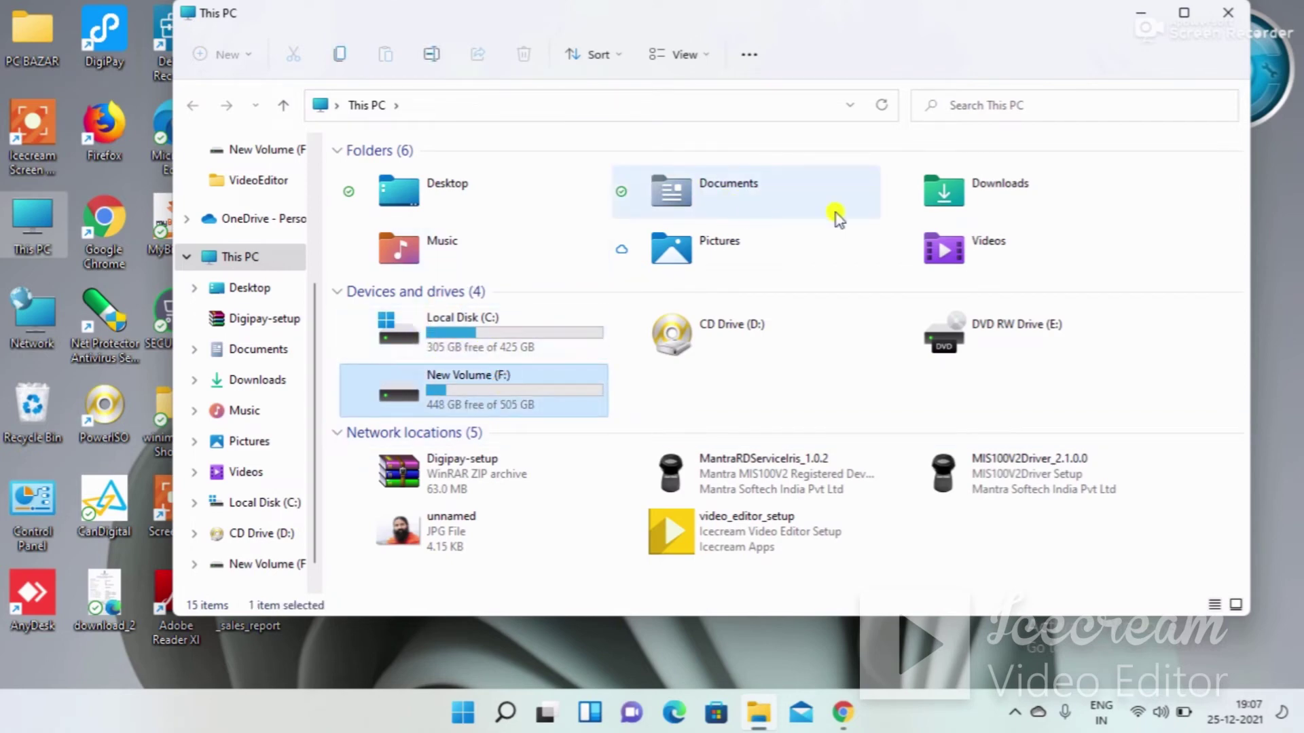
pyautogui.click(934, 203)
pyautogui.doubleClick(934, 204)
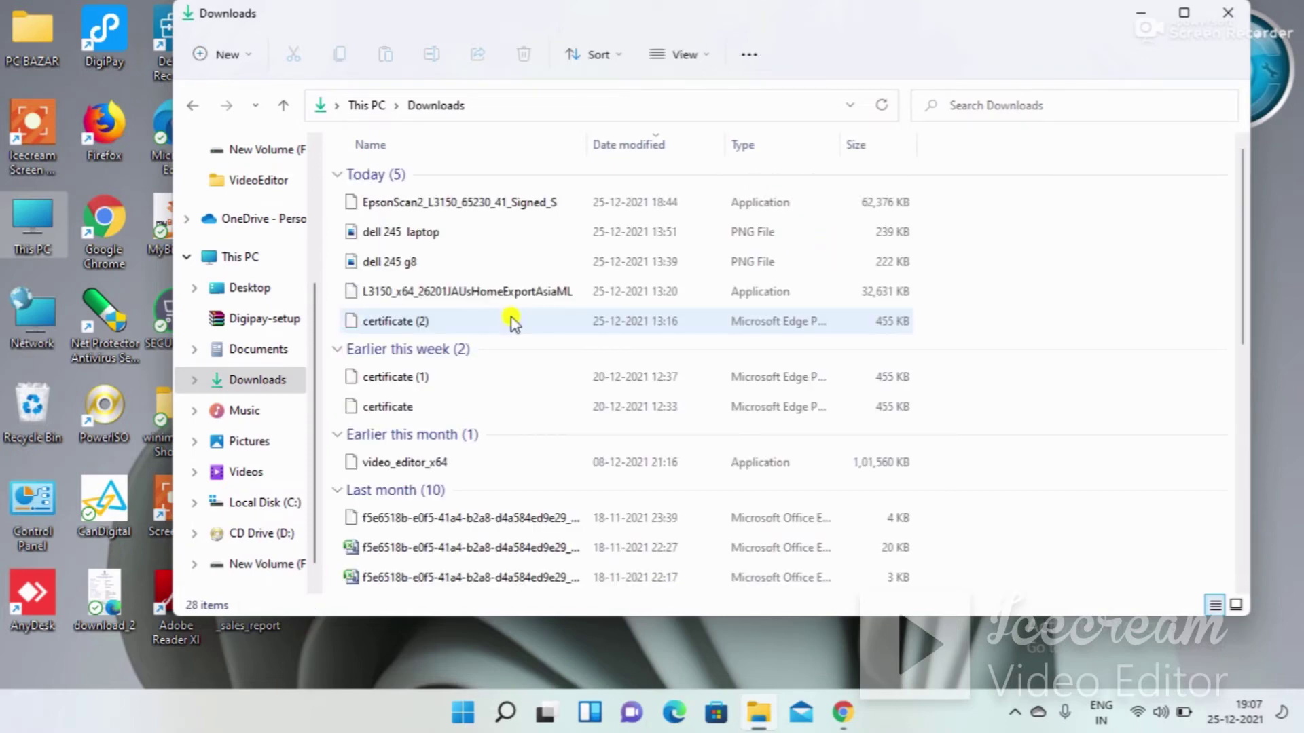
pyautogui.click(442, 292)
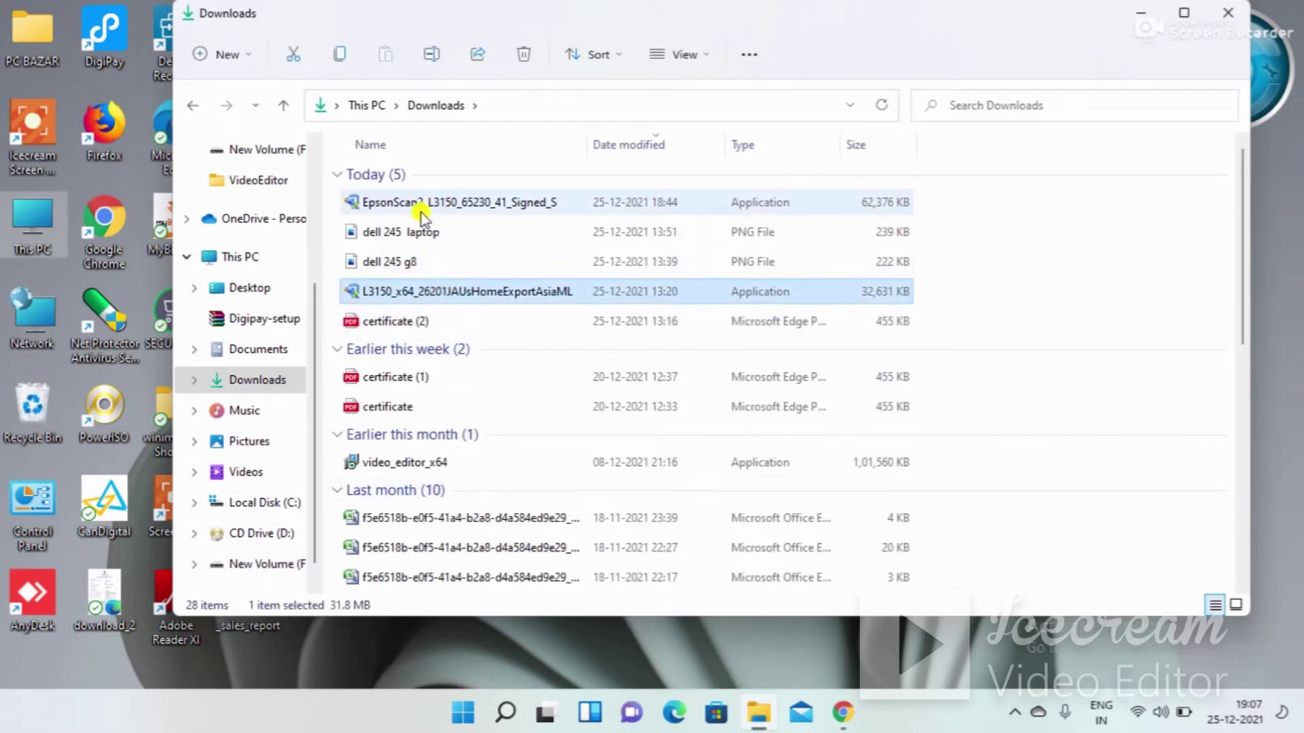
# - Open the list of available Wi-Fi networks and switch Wi-Fi off and back on to refresh it
pyautogui.click(1143, 714)
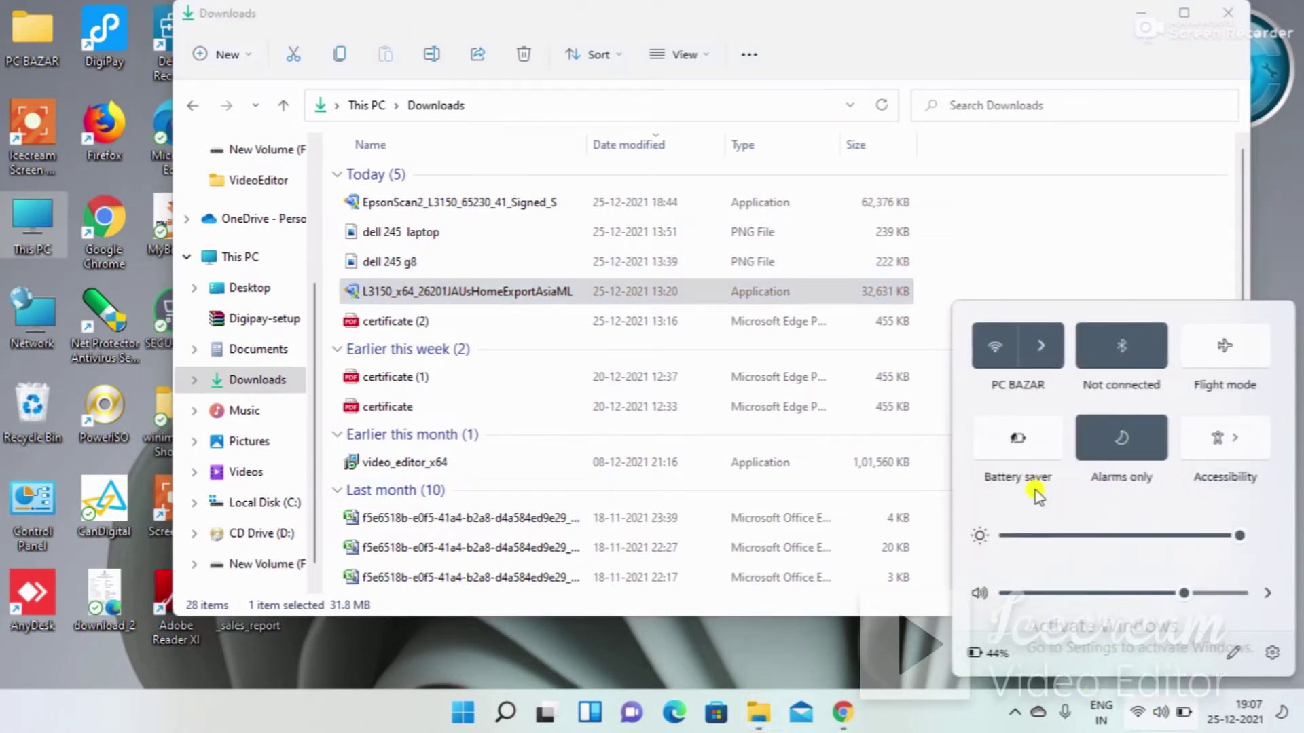
pyautogui.click(1043, 347)
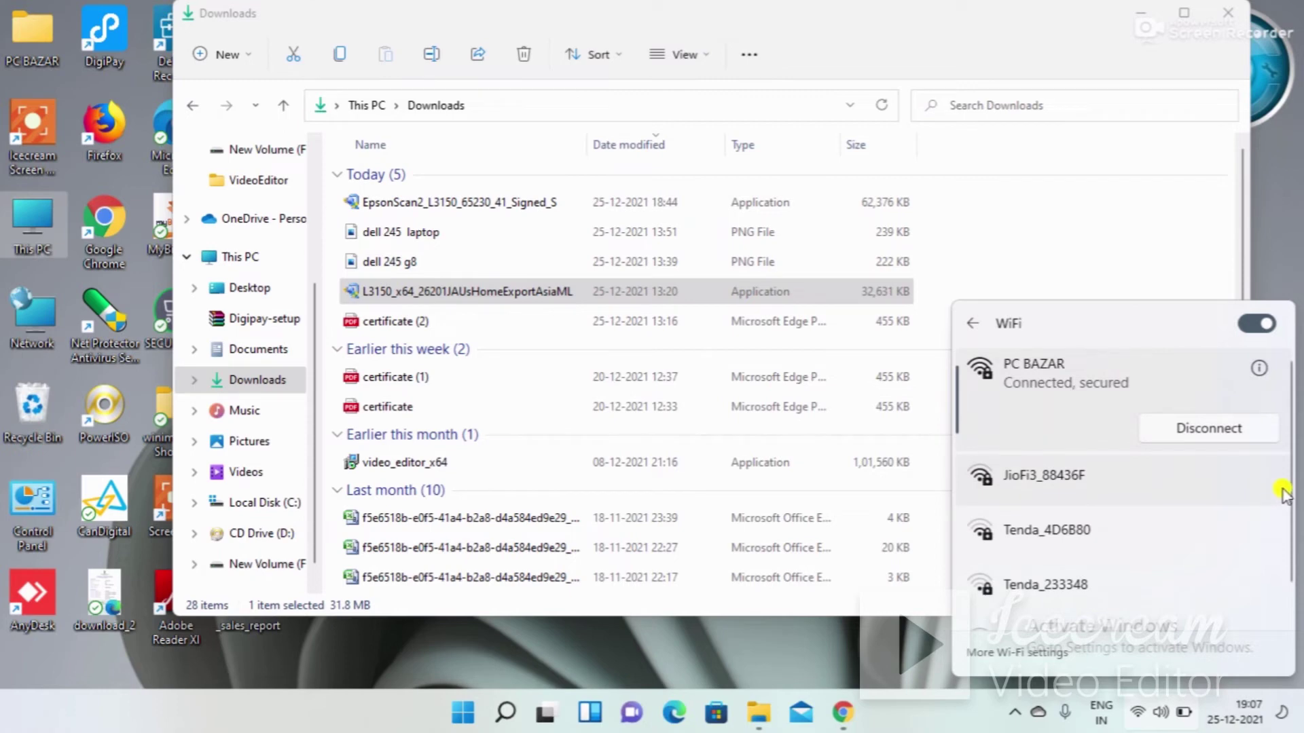
pyautogui.scroll(-1, 1287, 486)
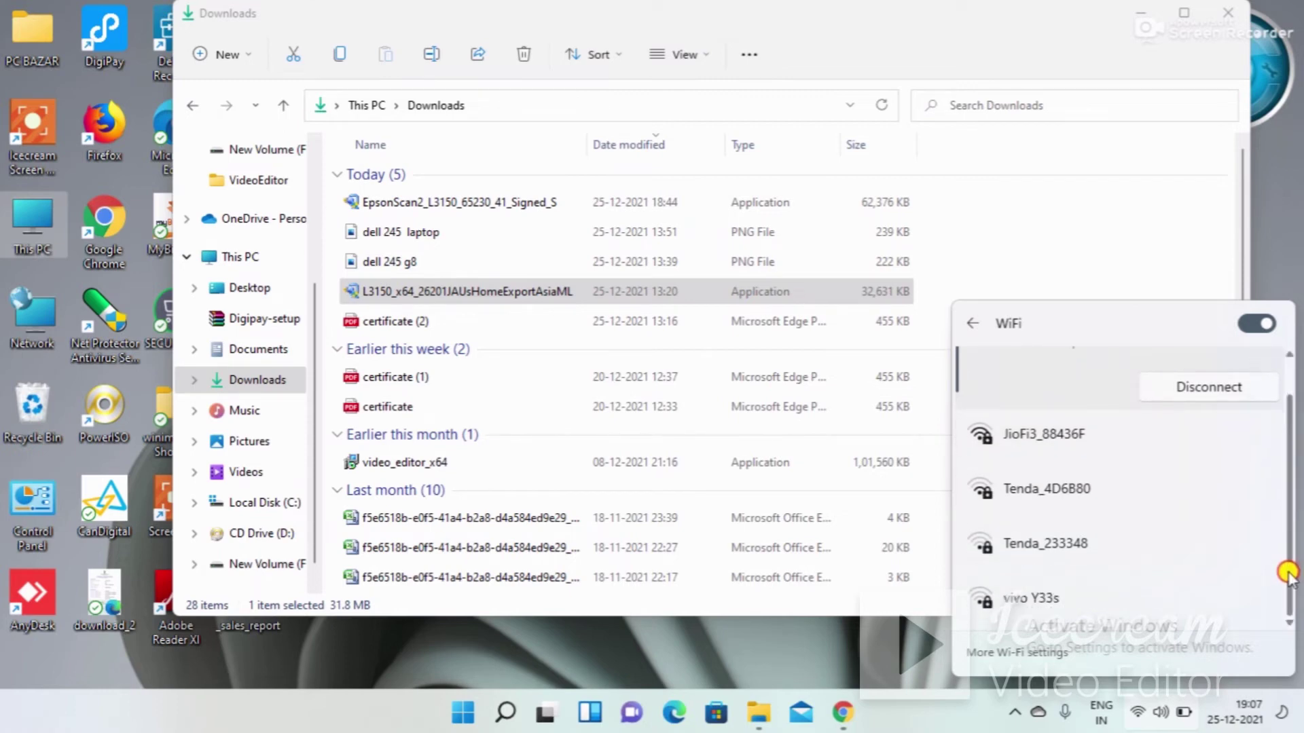
pyautogui.scroll(1, 1288, 572)
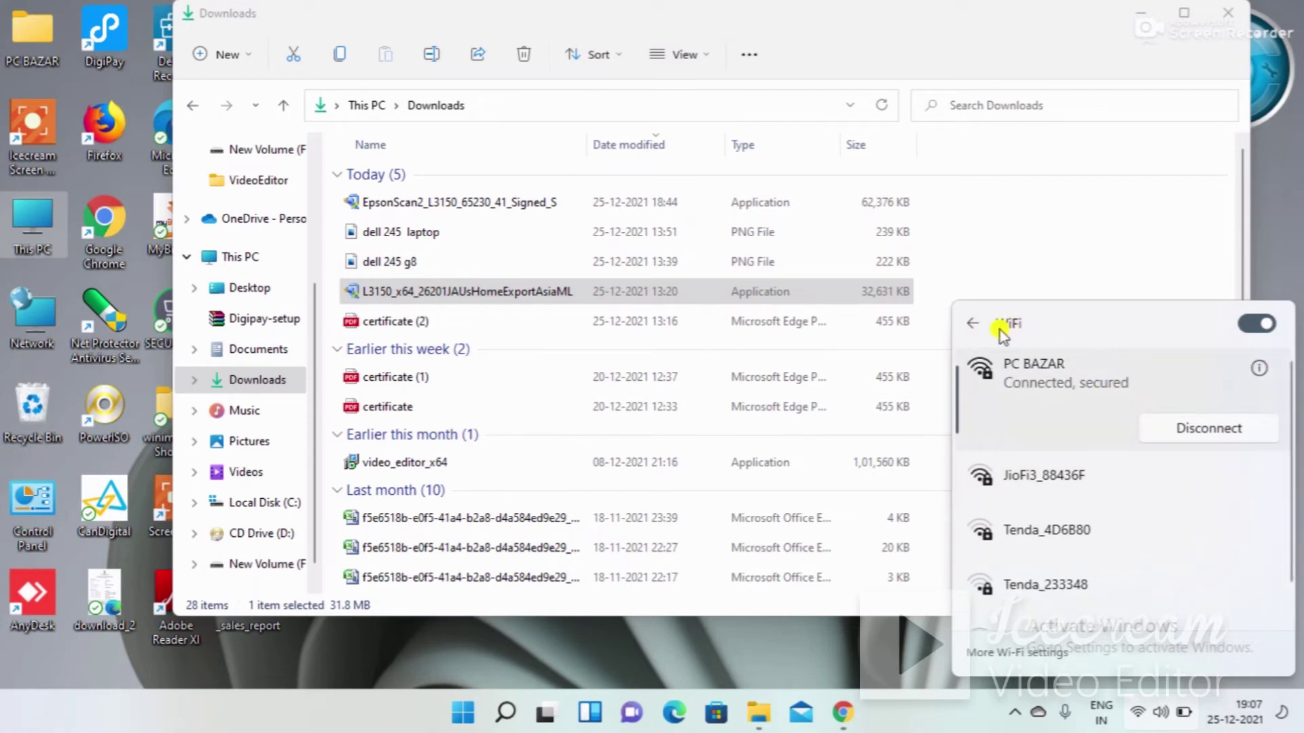
pyautogui.click(1250, 329)
pyautogui.click(1260, 327)
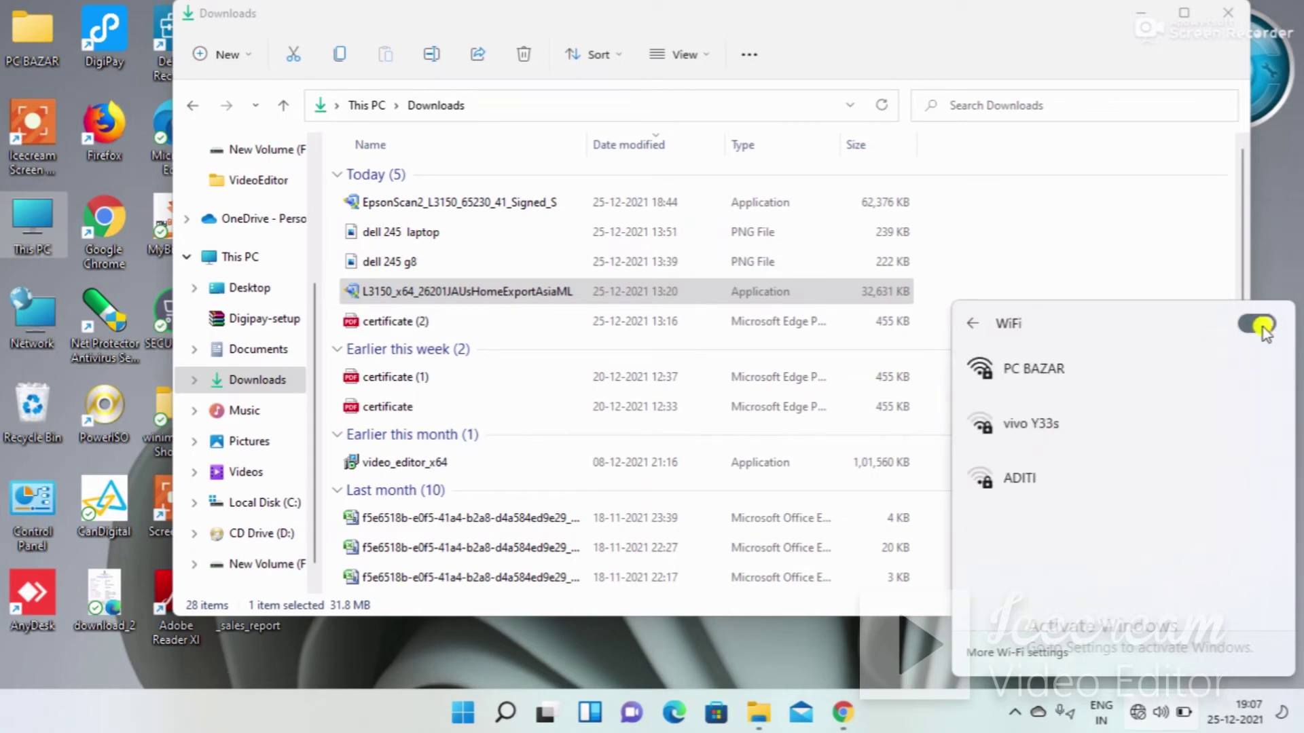
pyautogui.click(1255, 328)
pyautogui.click(1255, 328)
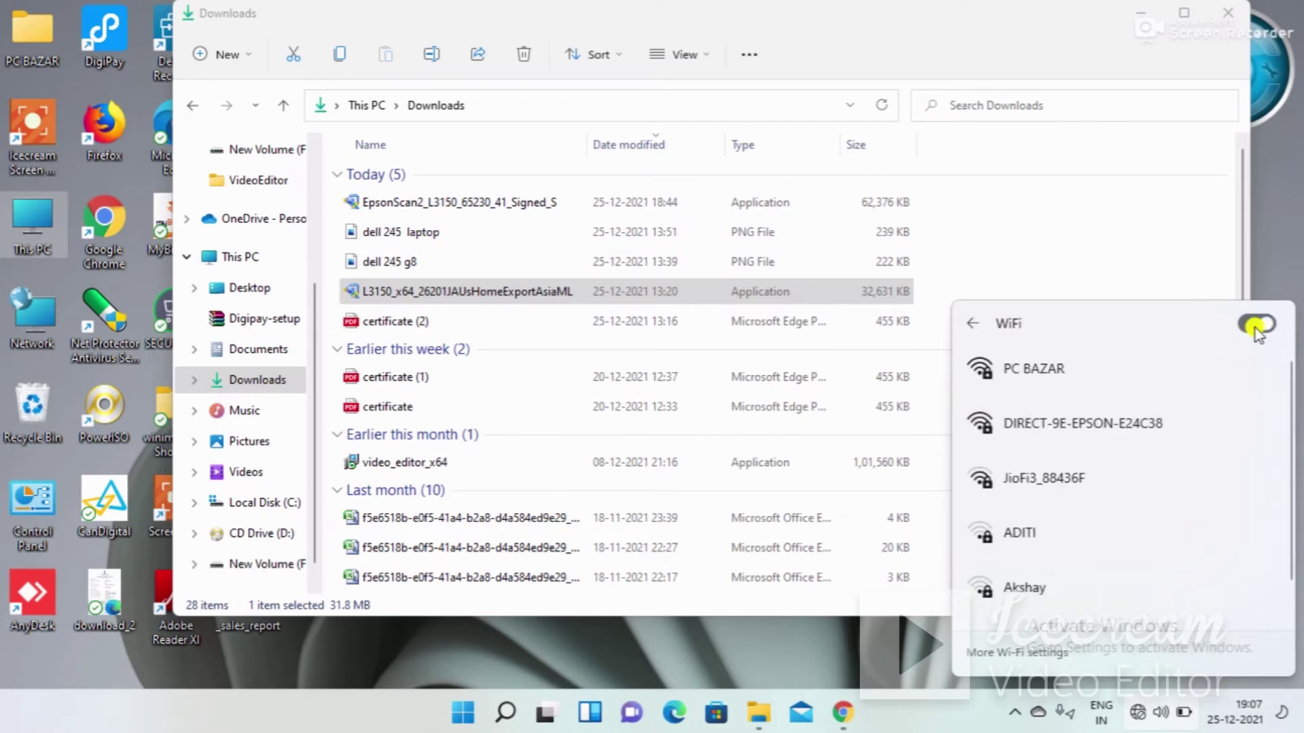
# - Connect the laptop to the printer's Wi-Fi network DIRECT-9E-EPSON-E24C38 and close the network list
pyautogui.click(1049, 435)
pyautogui.click(1181, 512)
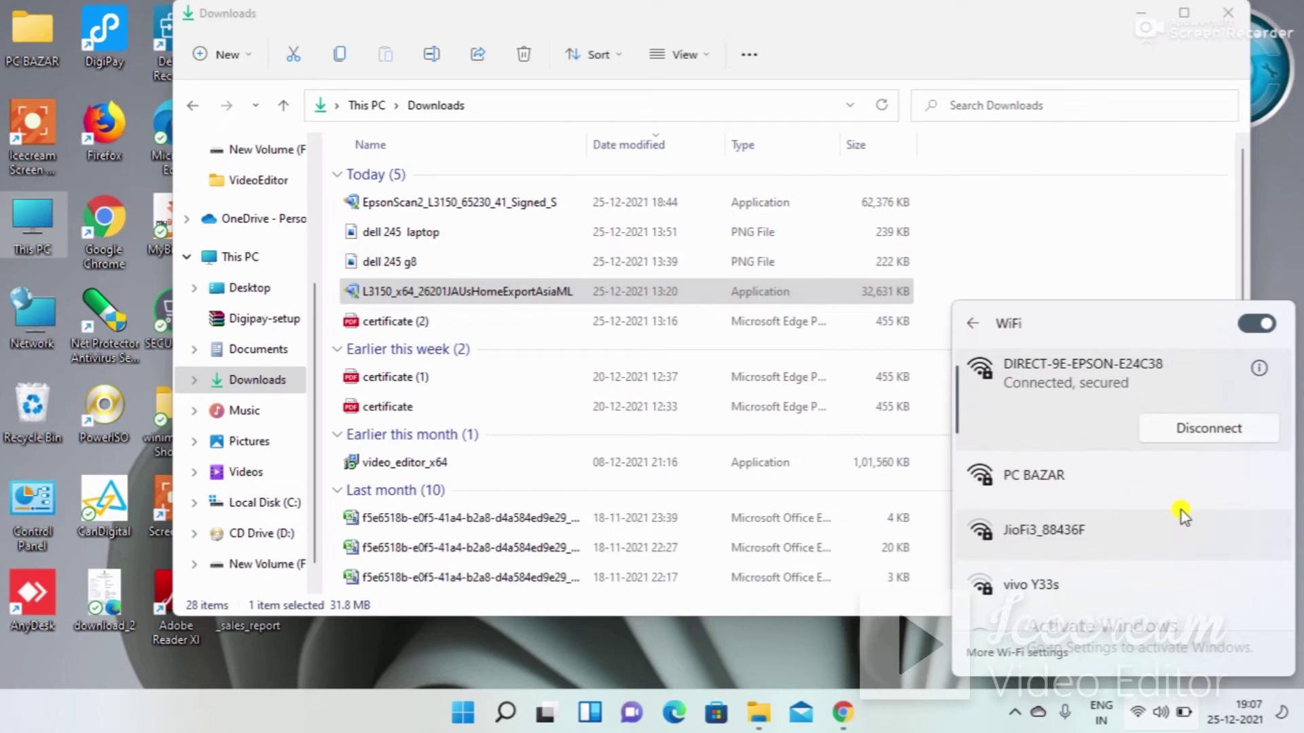
pyautogui.click(1298, 253)
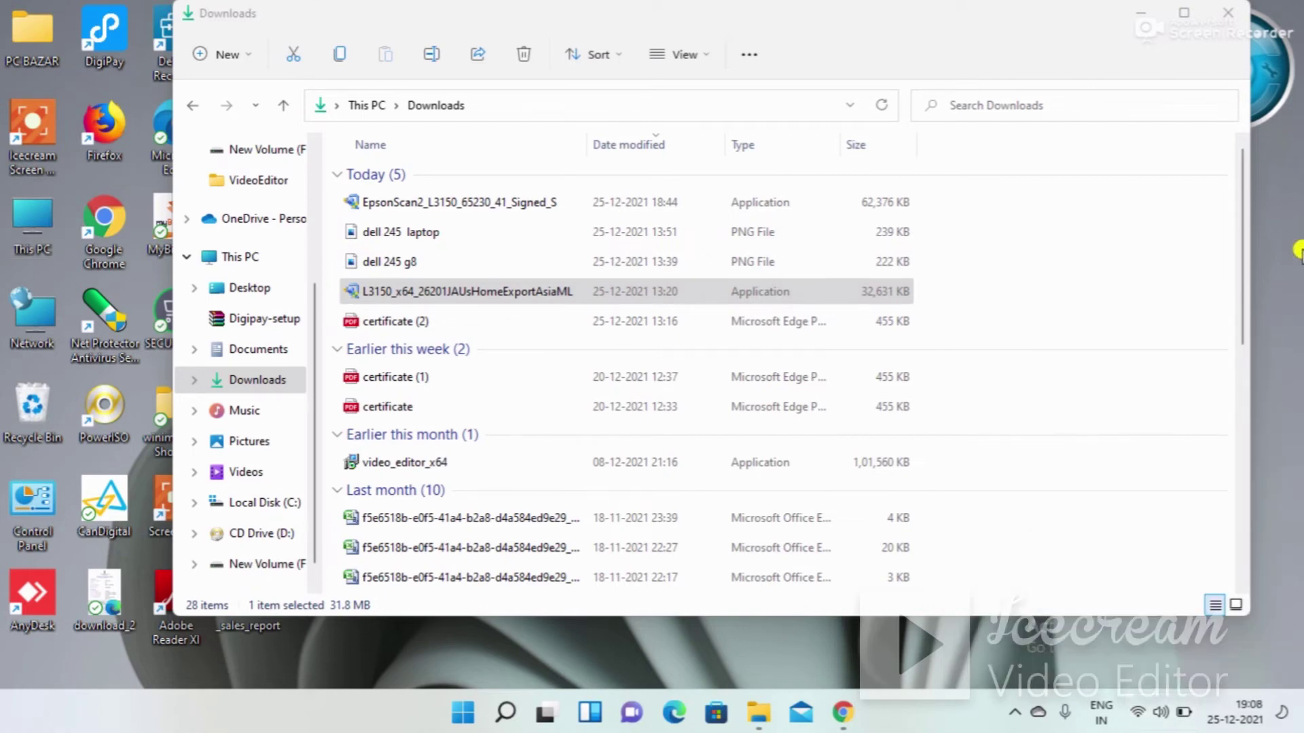
# - Run the L3150_x64_26201JAUsHomeExportAsiaML installer for the EPSON L3150 Series as default printer, in English, and agree to the license agreement
pyautogui.click(536, 297)
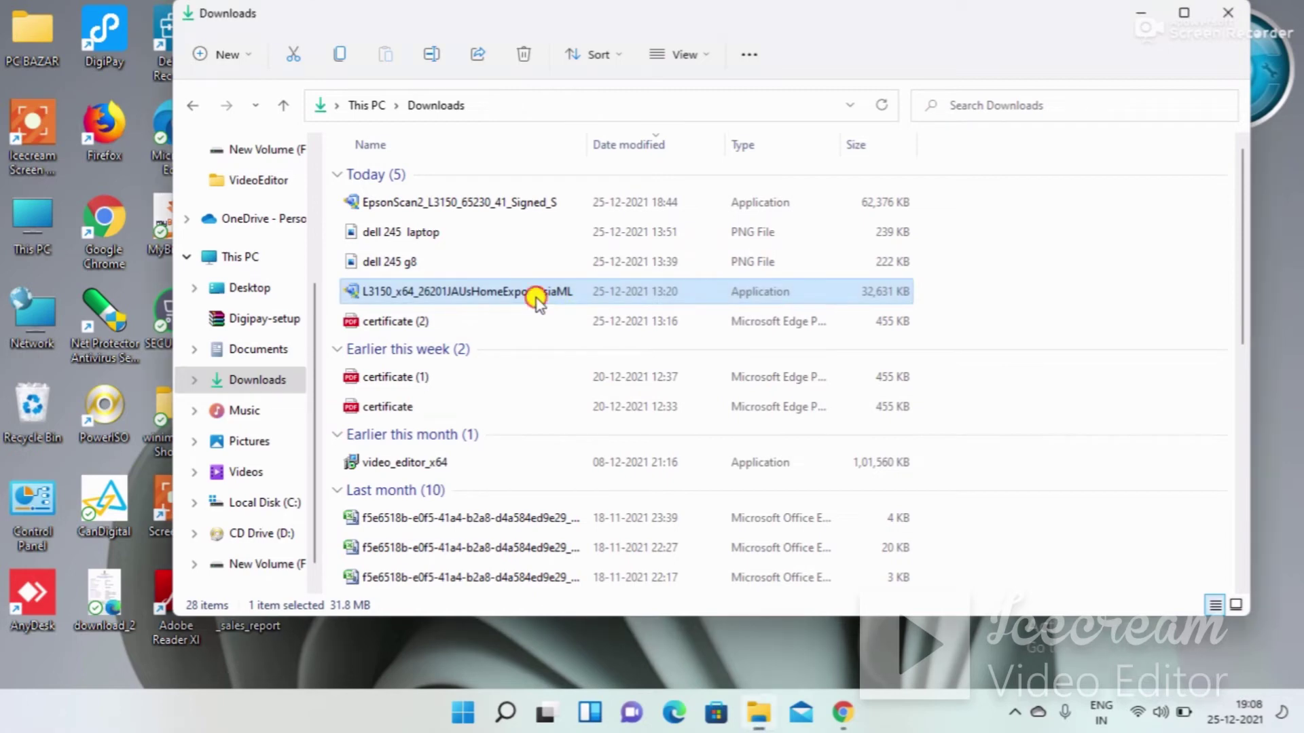
pyautogui.doubleClick(536, 297)
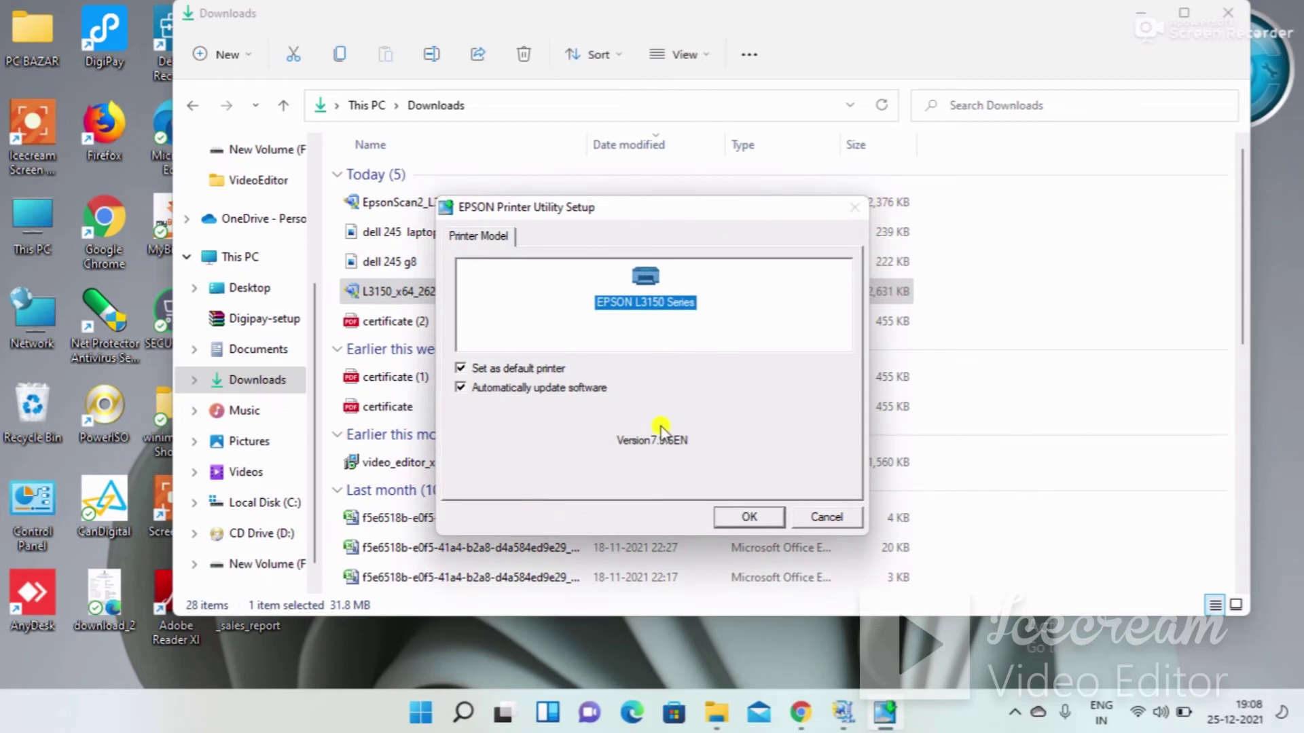
pyautogui.click(746, 520)
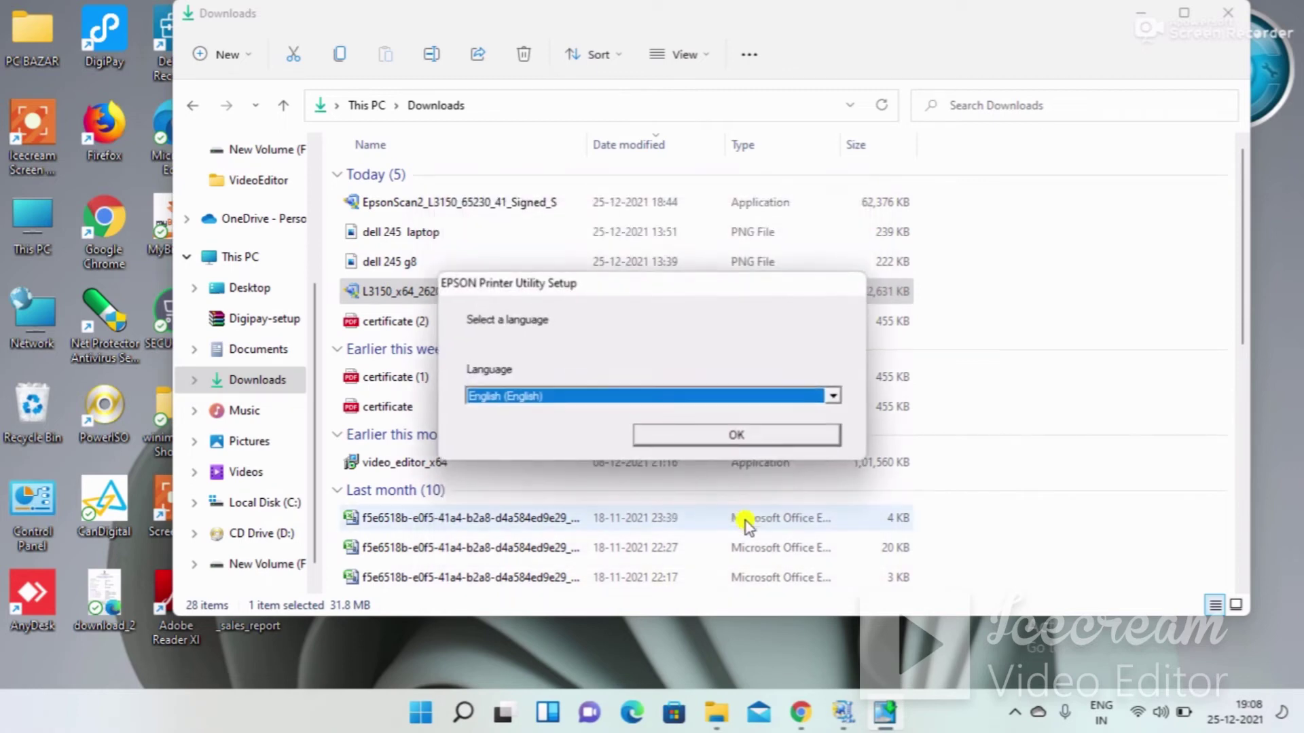
pyautogui.click(699, 438)
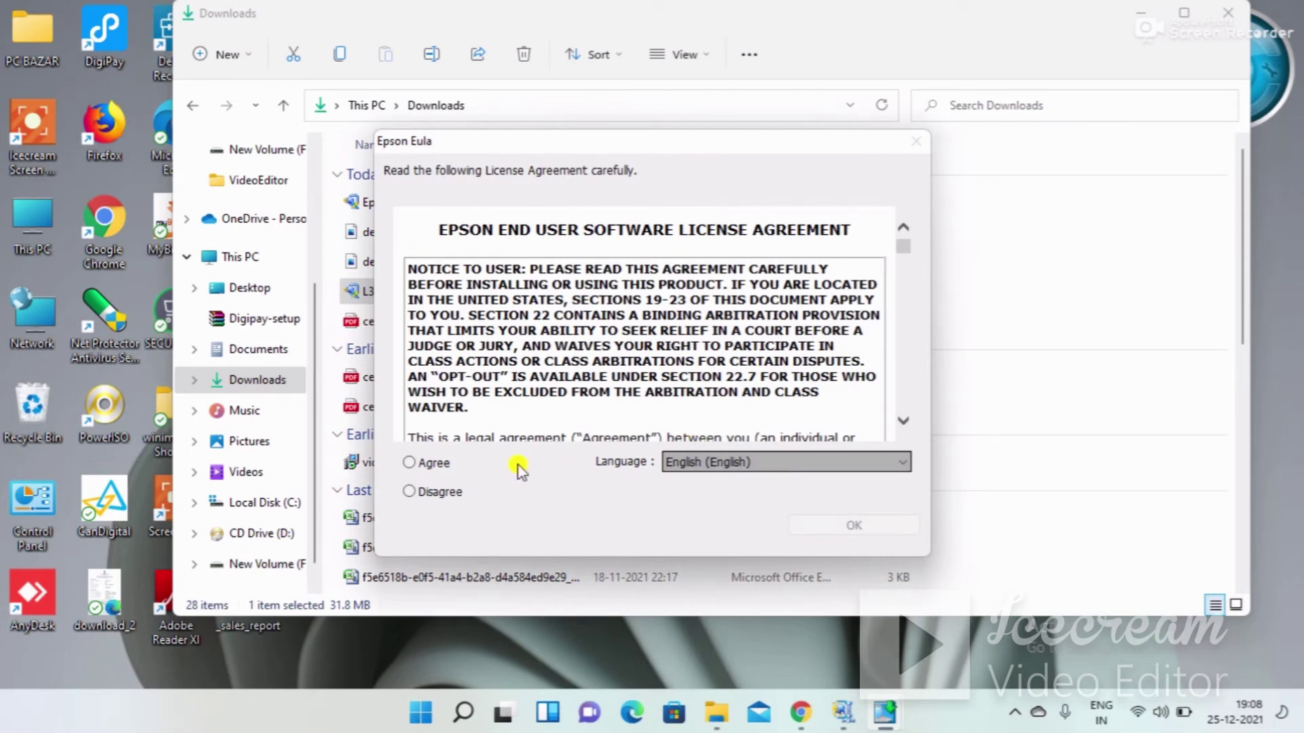
pyautogui.click(433, 463)
pyautogui.click(816, 534)
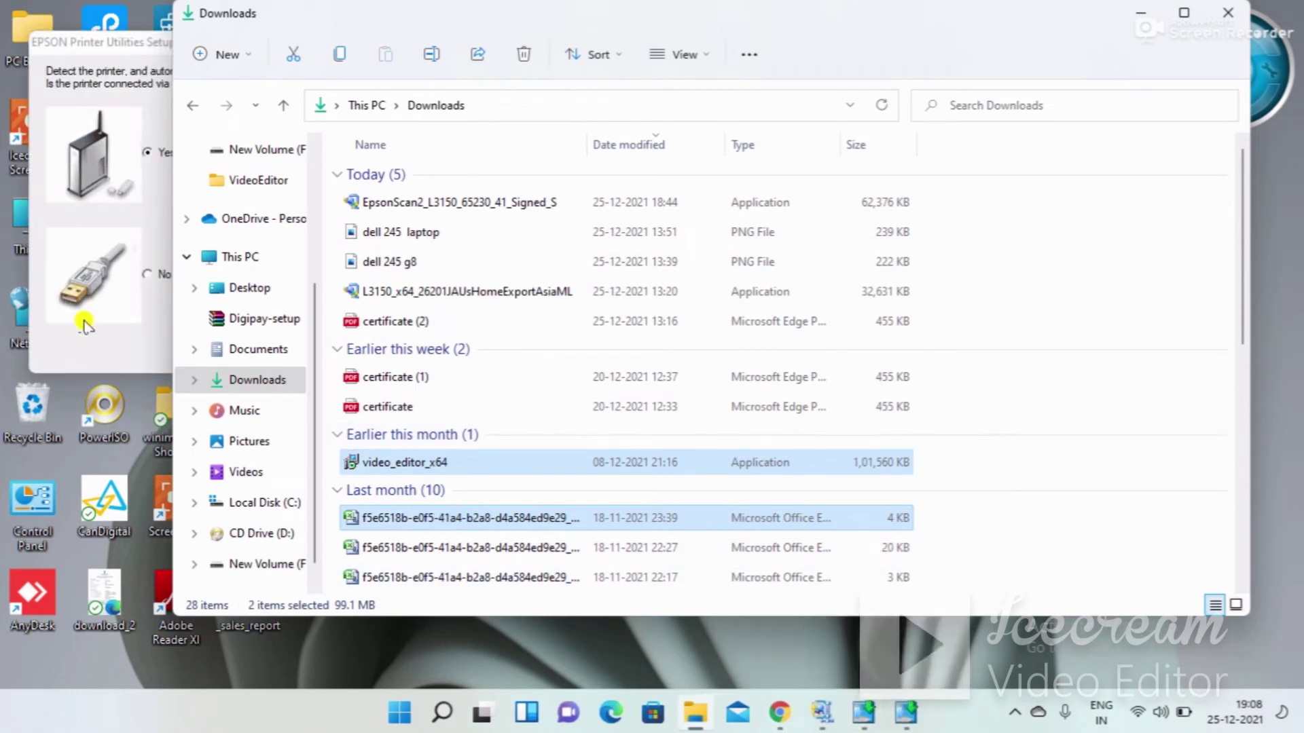
# - Configure the printer for a network connection on the EPSON L3150 Series port 192.168.223.1 and complete the driver installation
pyautogui.click(84, 324)
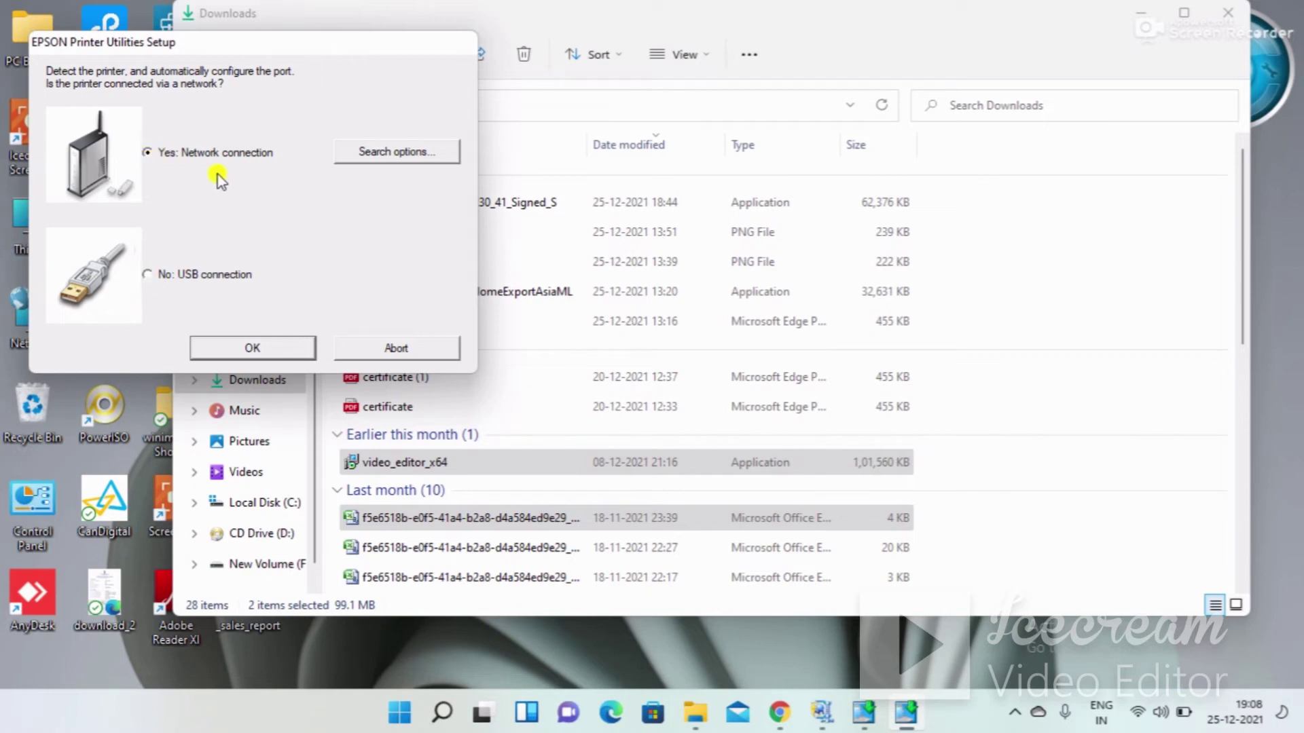
pyautogui.click(277, 346)
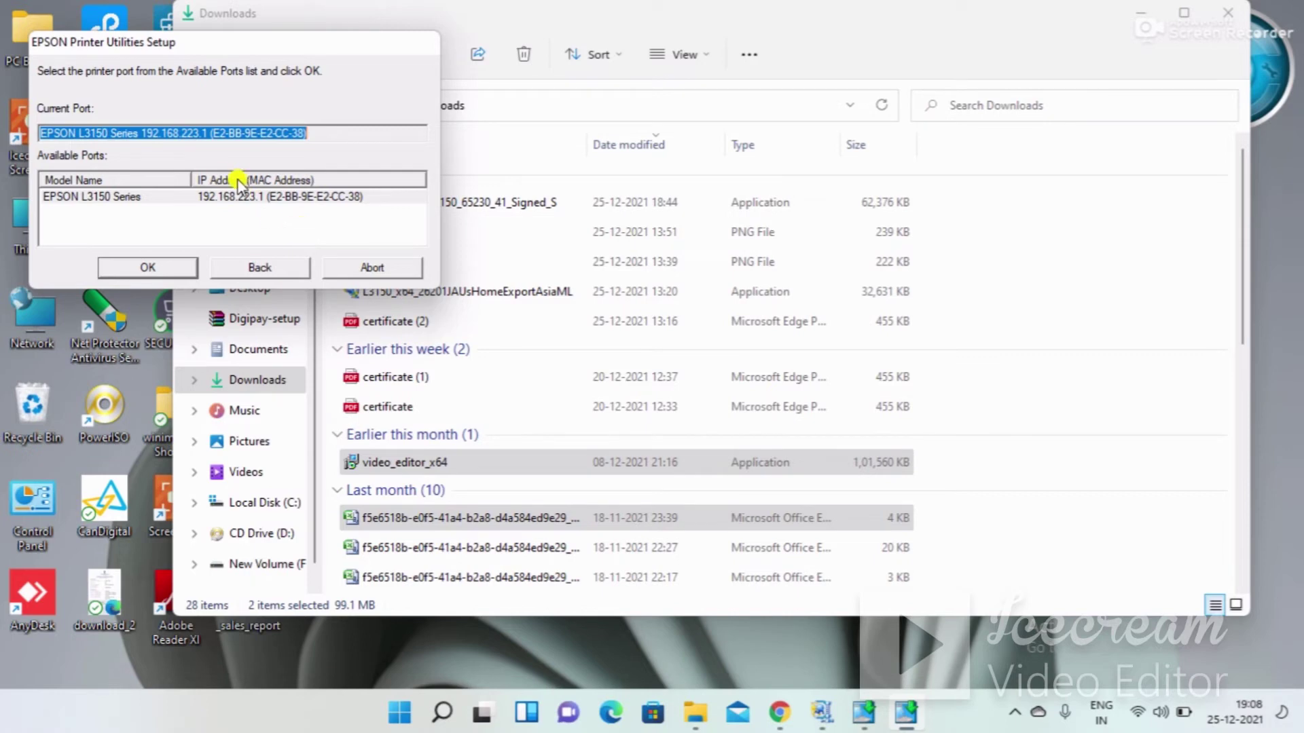
pyautogui.click(216, 196)
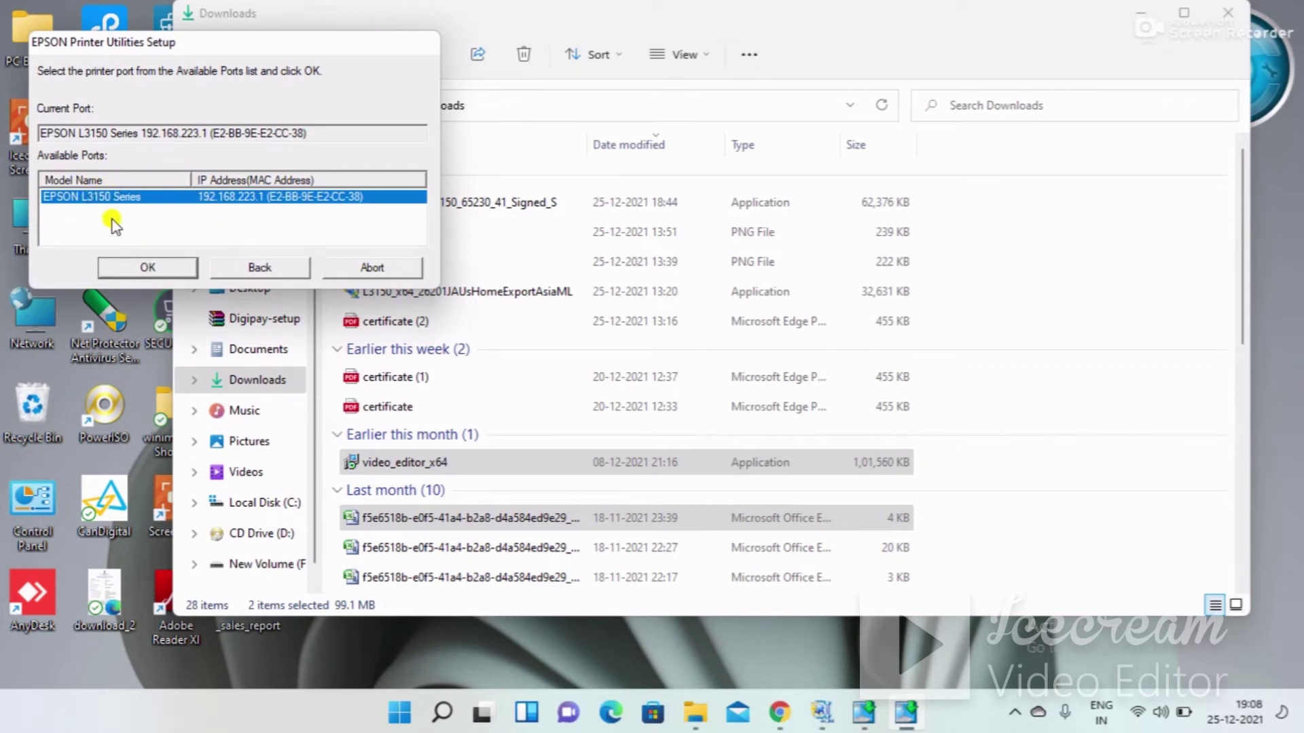
pyautogui.click(146, 268)
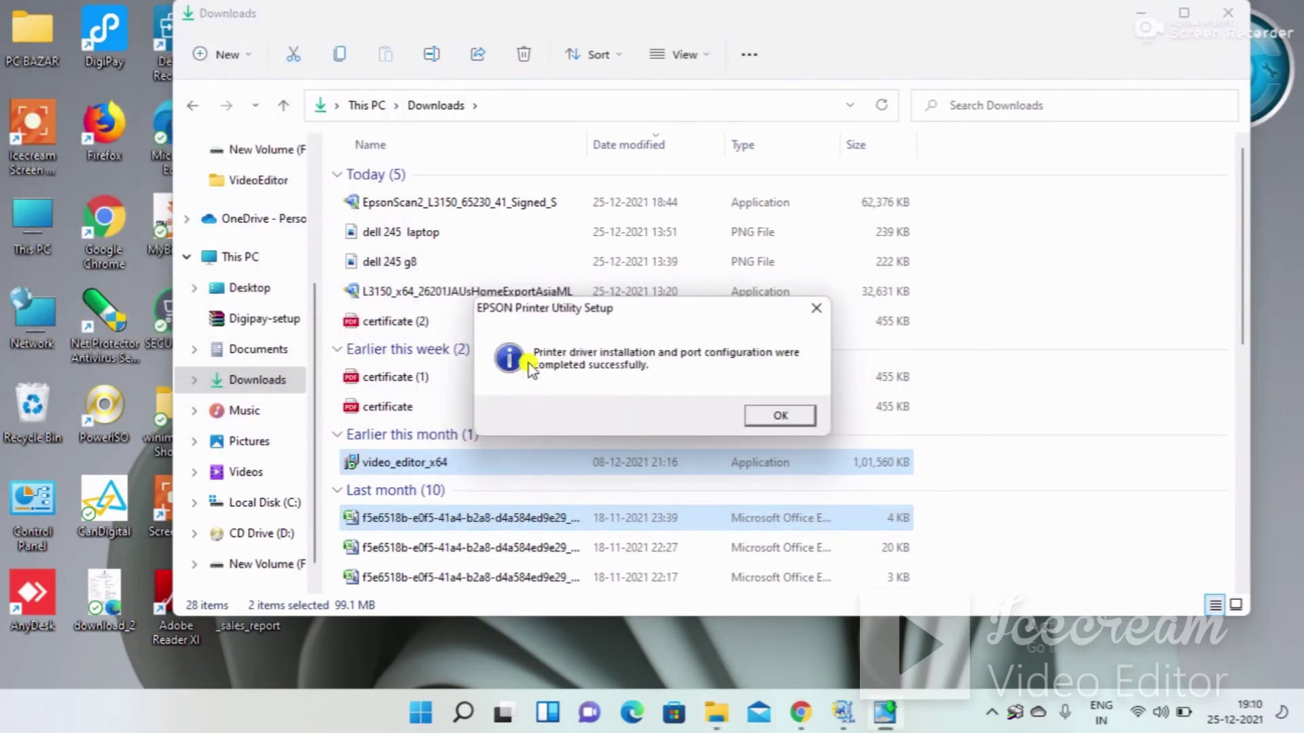
pyautogui.click(779, 416)
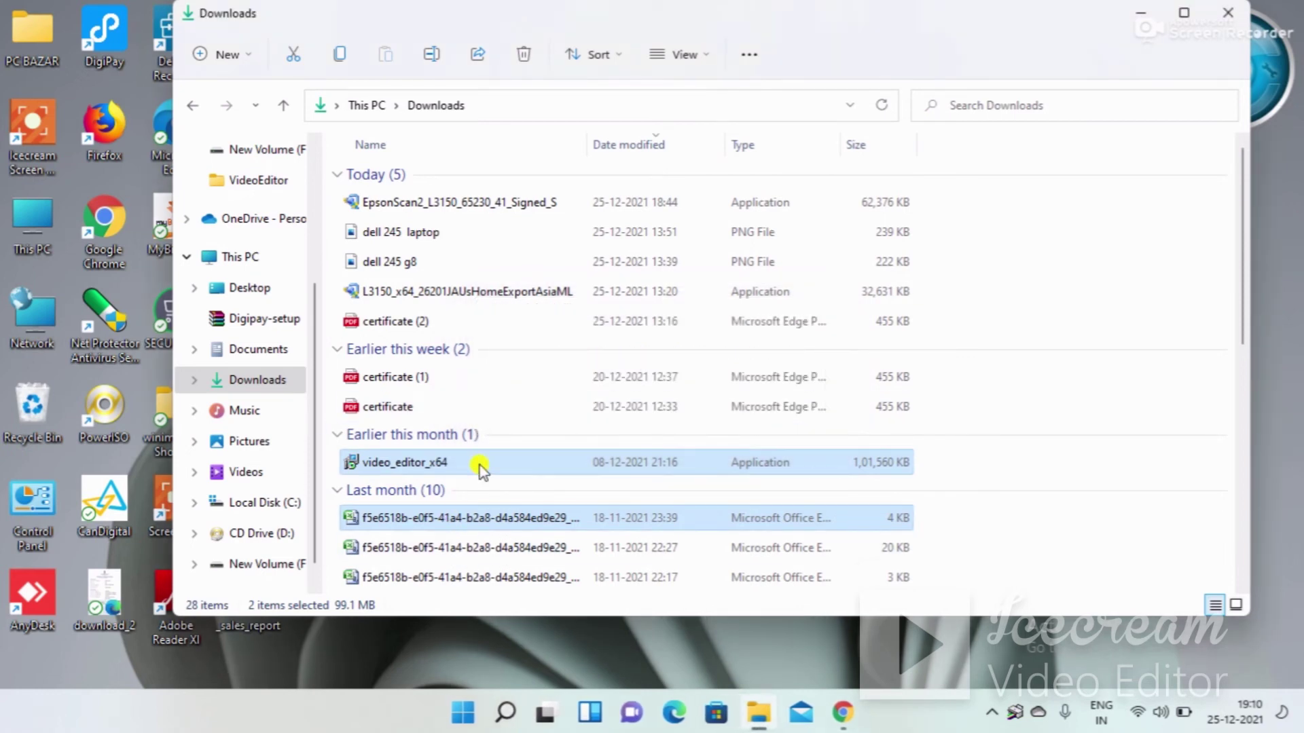
# - Run the EpsonScan2_L3150_65230_41_Signed_S installer despite the SmartScreen notice, accept its license terms and start installing Epson Scan 2
pyautogui.doubleClick(443, 203)
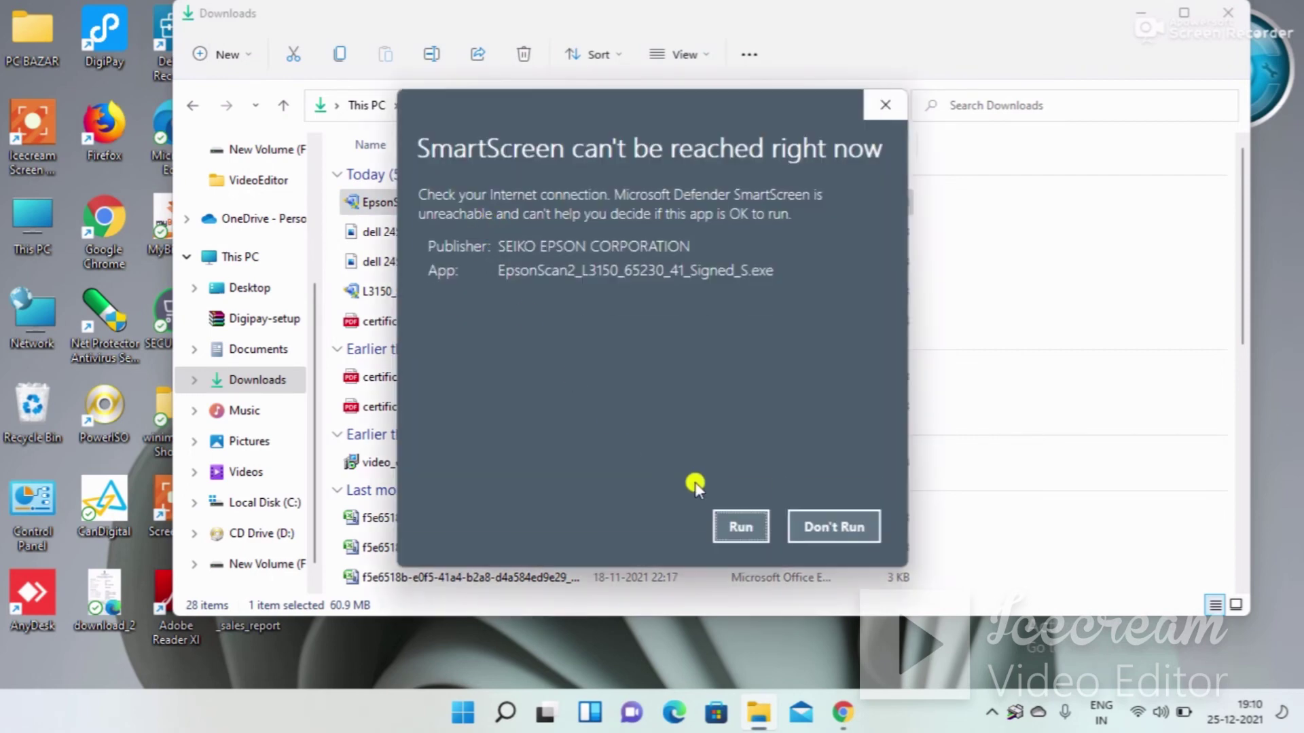
pyautogui.click(740, 527)
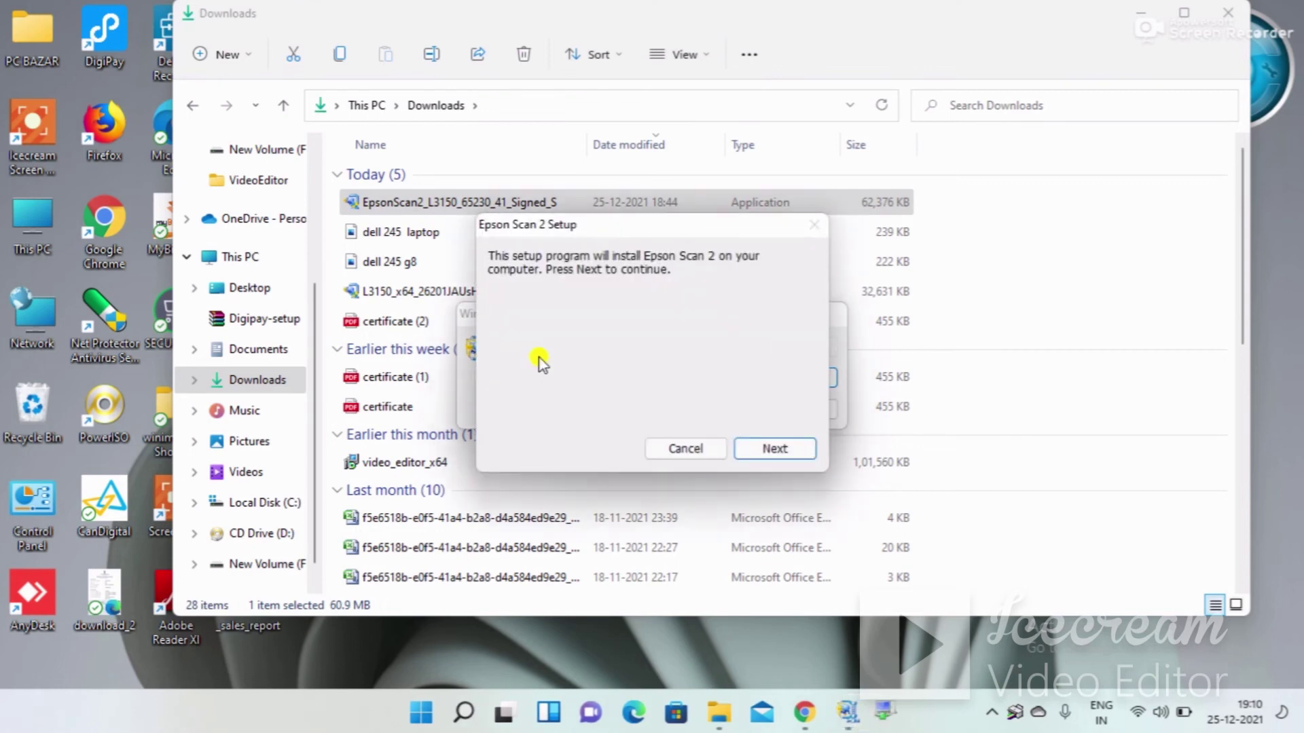
pyautogui.click(780, 450)
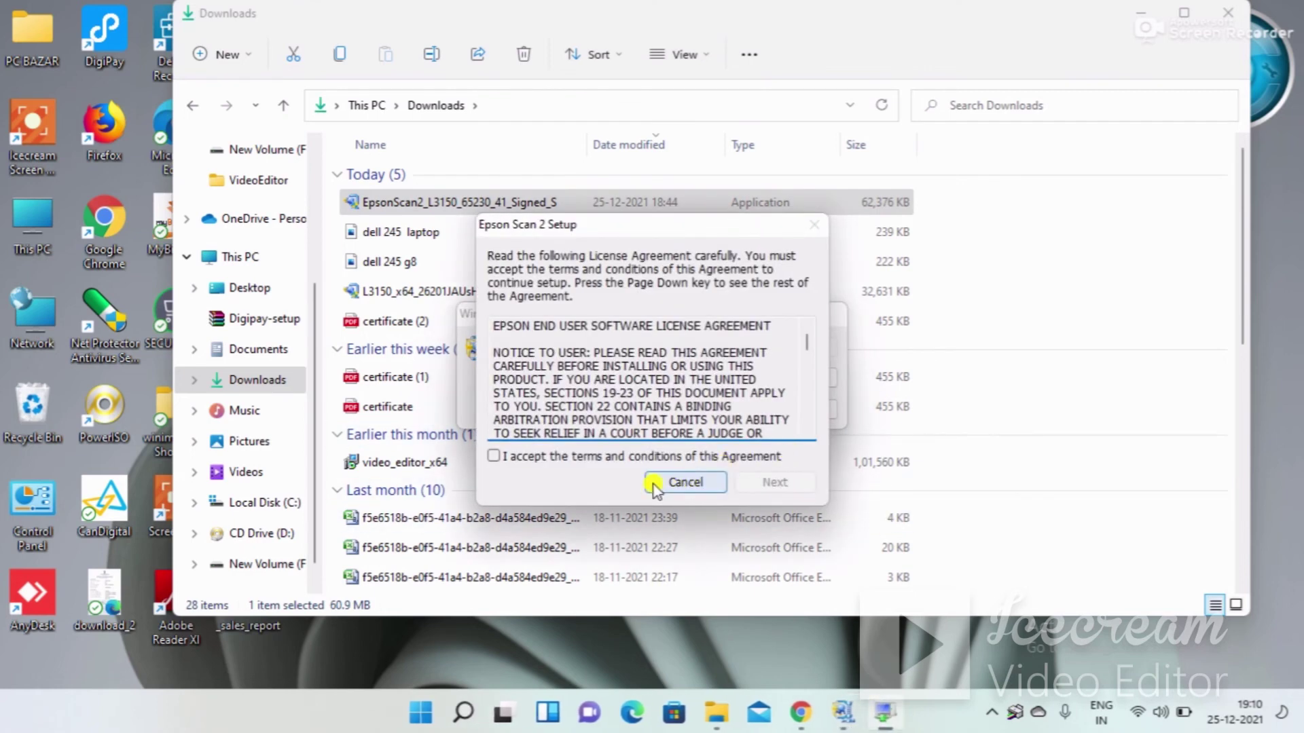
pyautogui.click(618, 457)
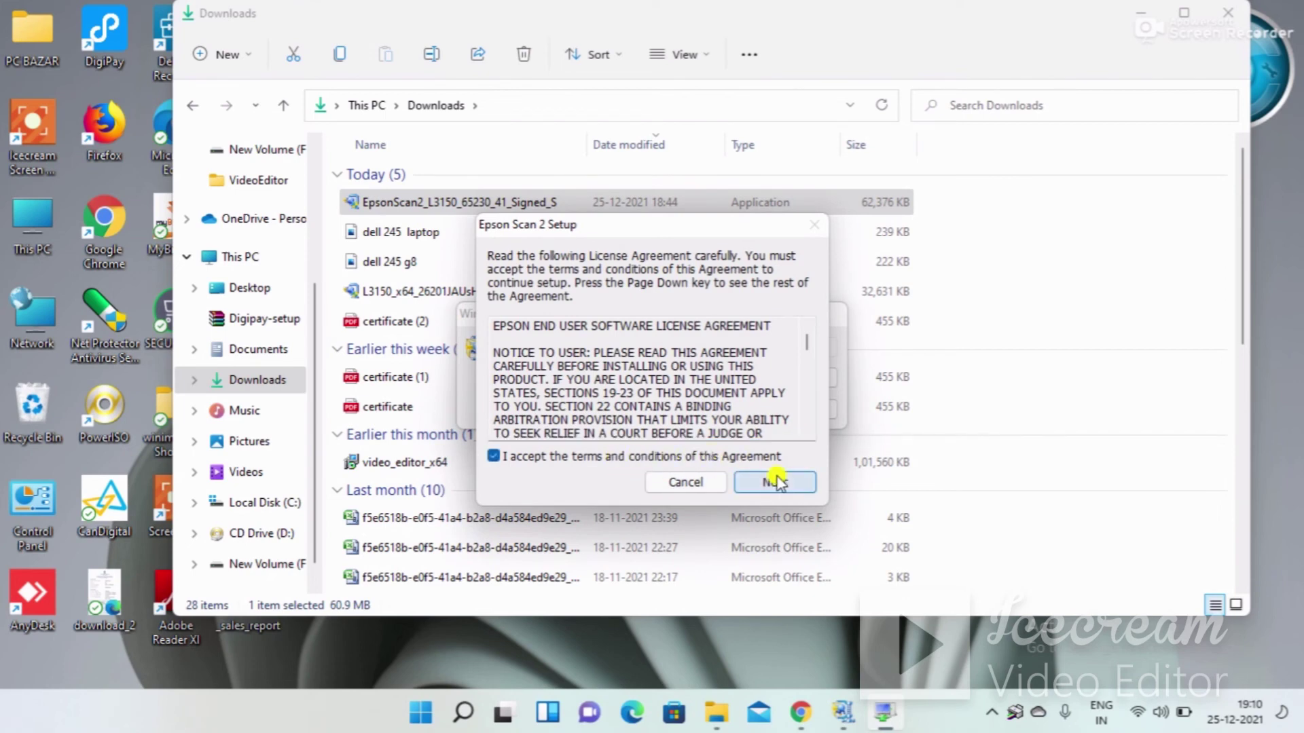
pyautogui.click(776, 482)
pyautogui.click(778, 485)
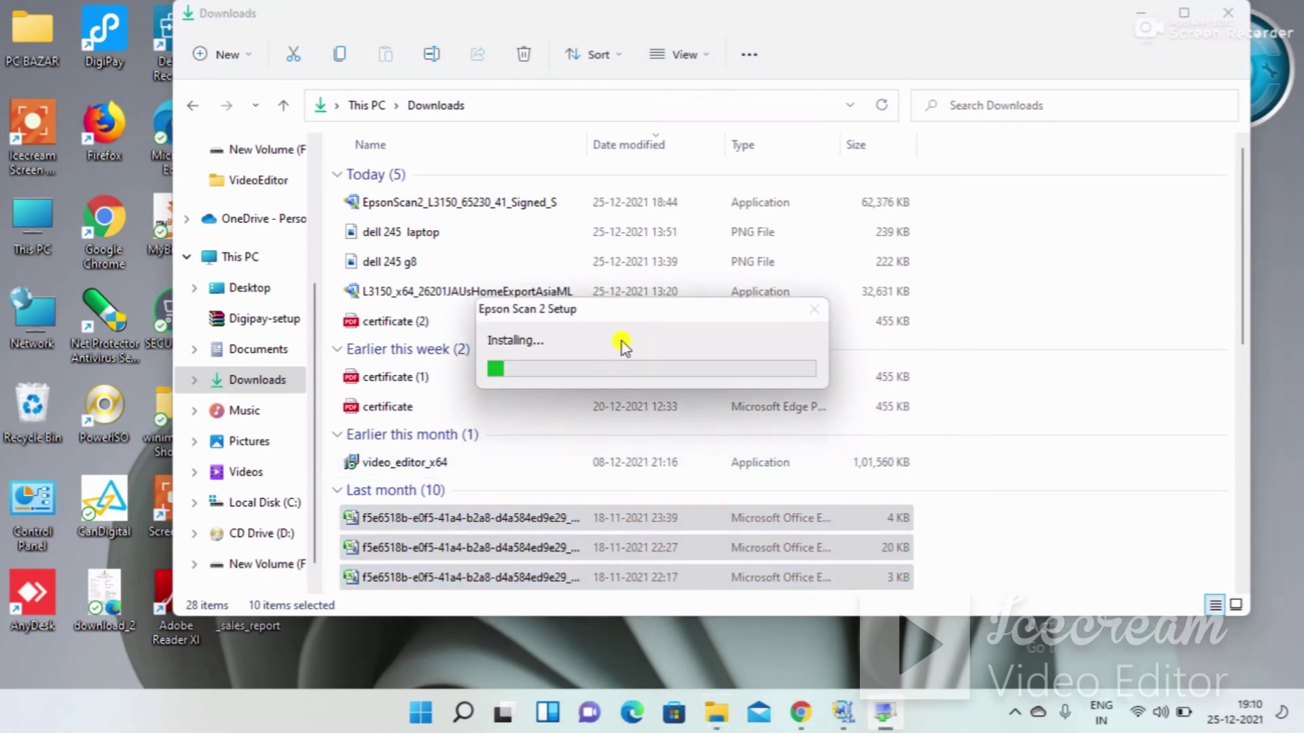
pyautogui.click(843, 719)
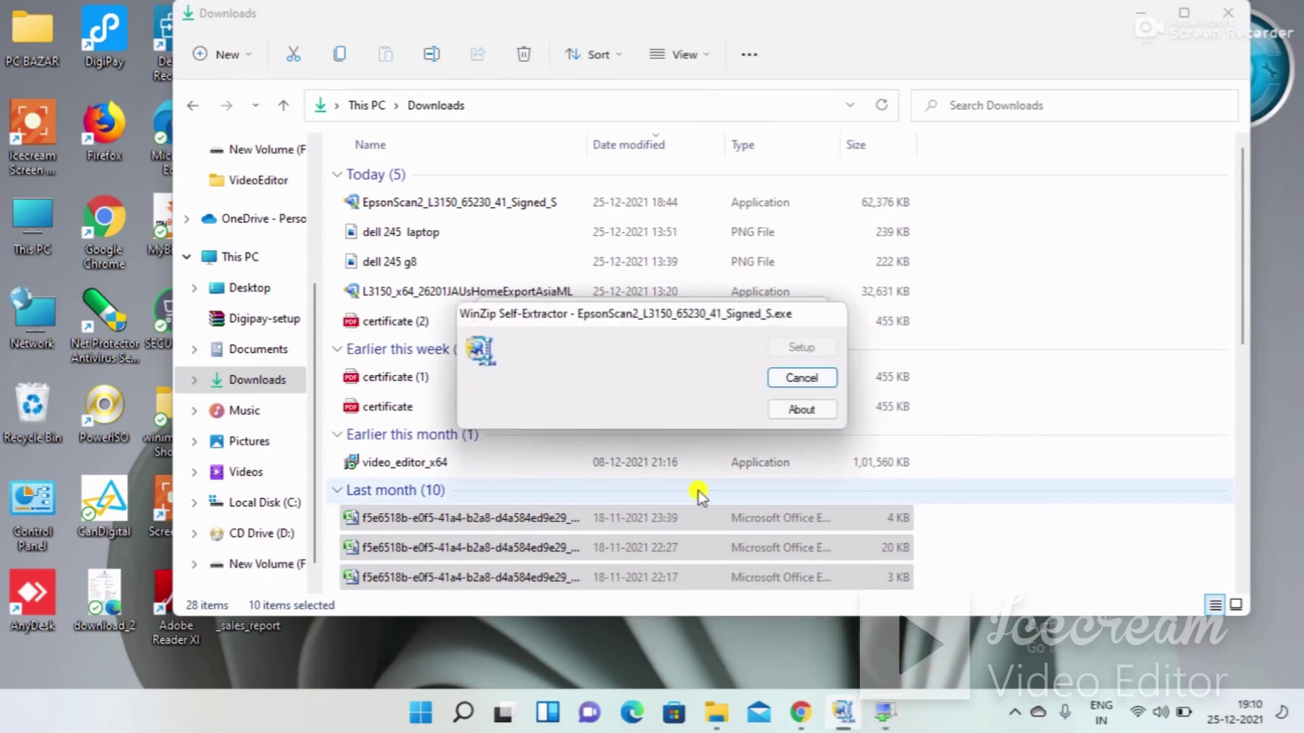
pyautogui.click(883, 715)
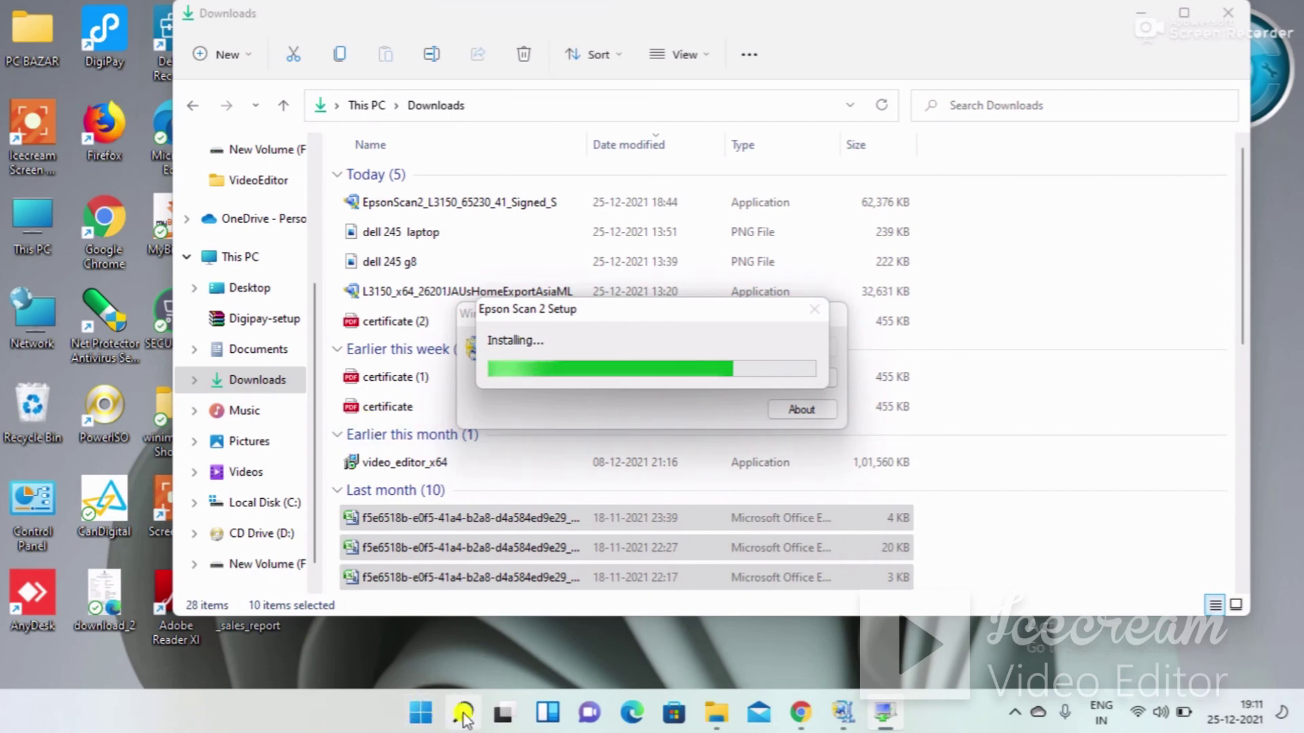
# - Open Devices and Printers from the Control Panel and set EPSON L3150 Series (Copy 1) as the default printer
pyautogui.moveTo(464, 719)
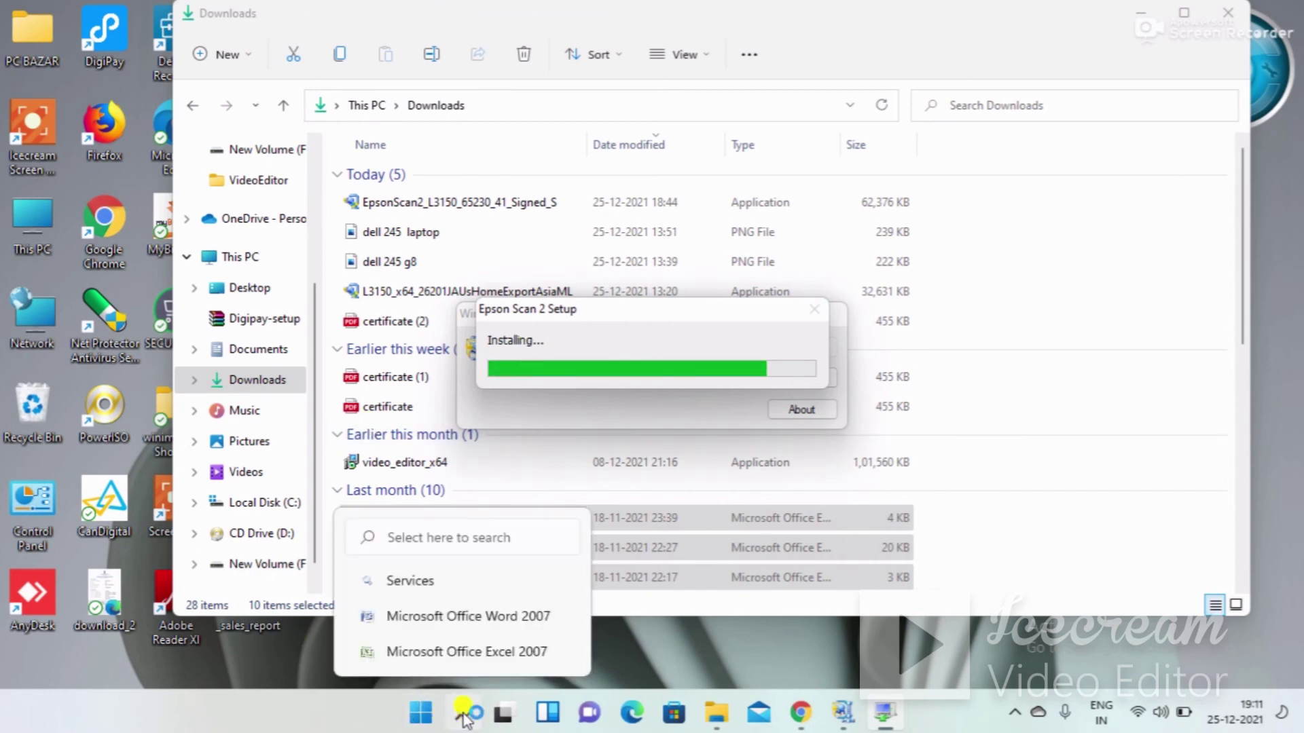
pyautogui.doubleClick(43, 504)
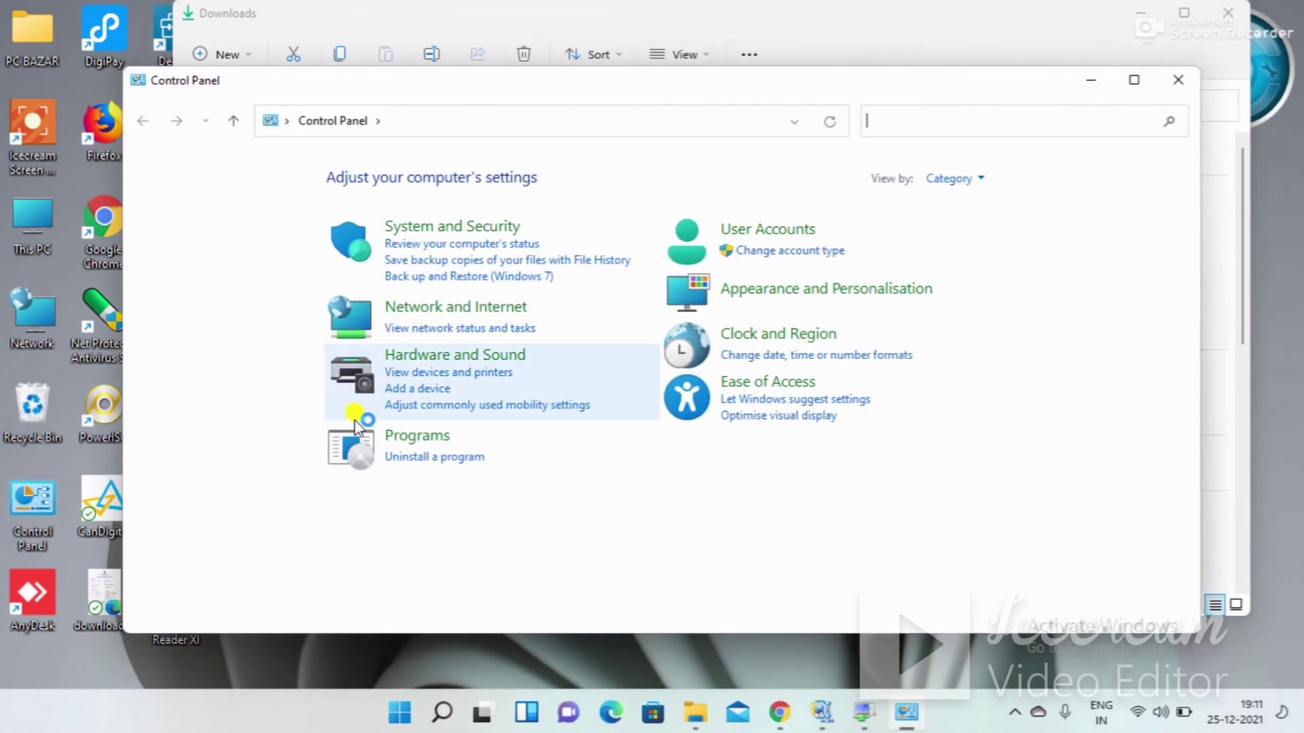
pyautogui.click(442, 373)
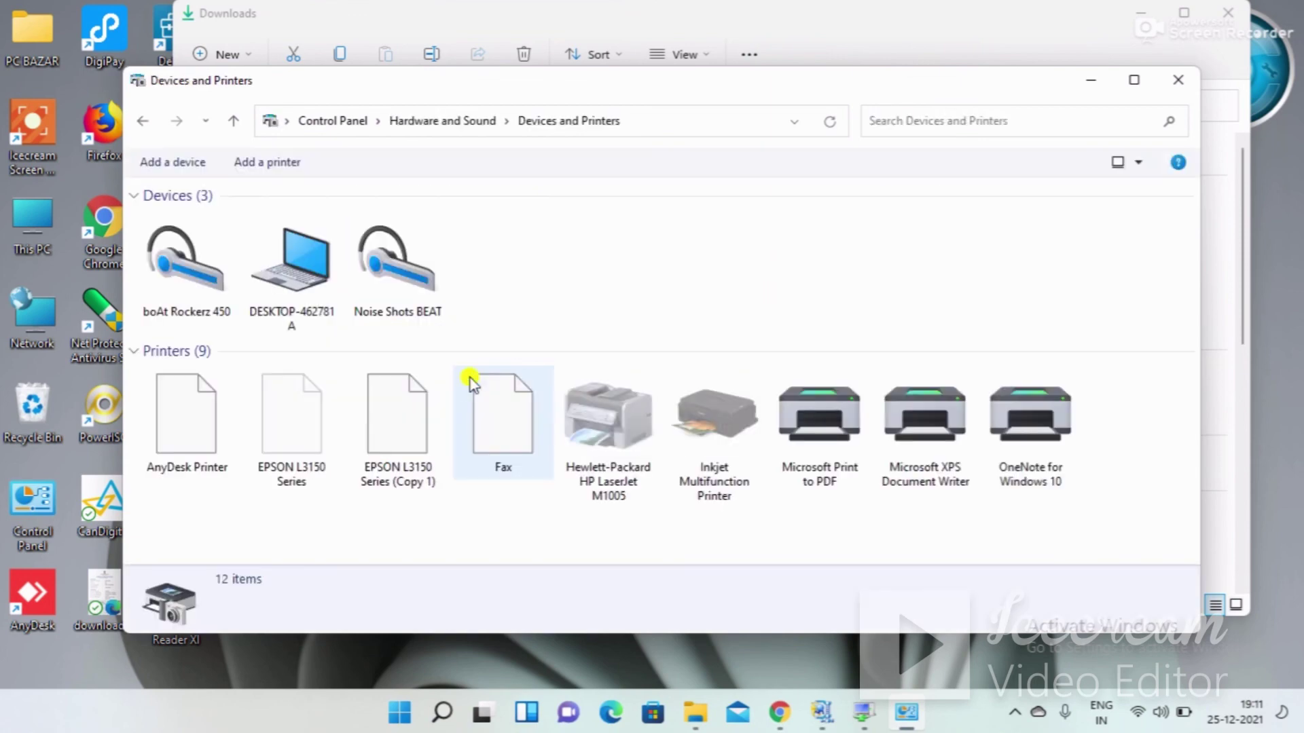
pyautogui.click(387, 442)
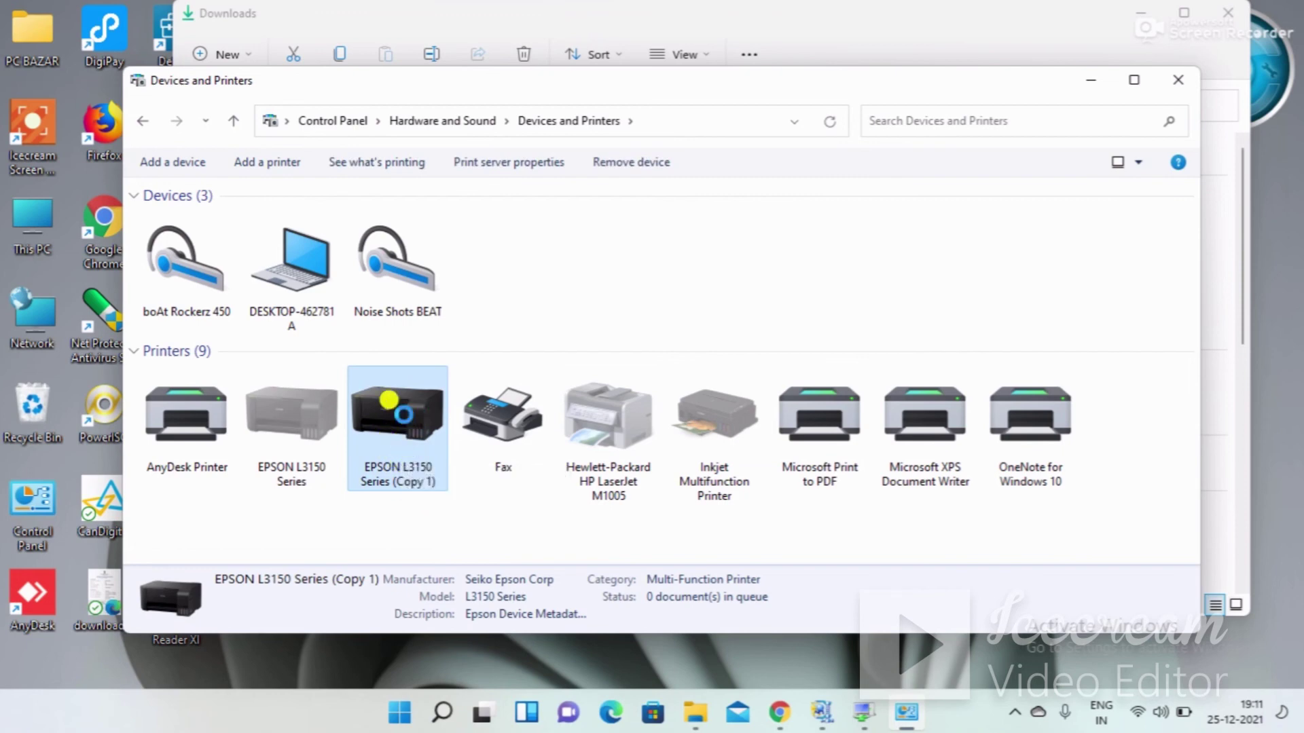
pyautogui.rightClick(405, 419)
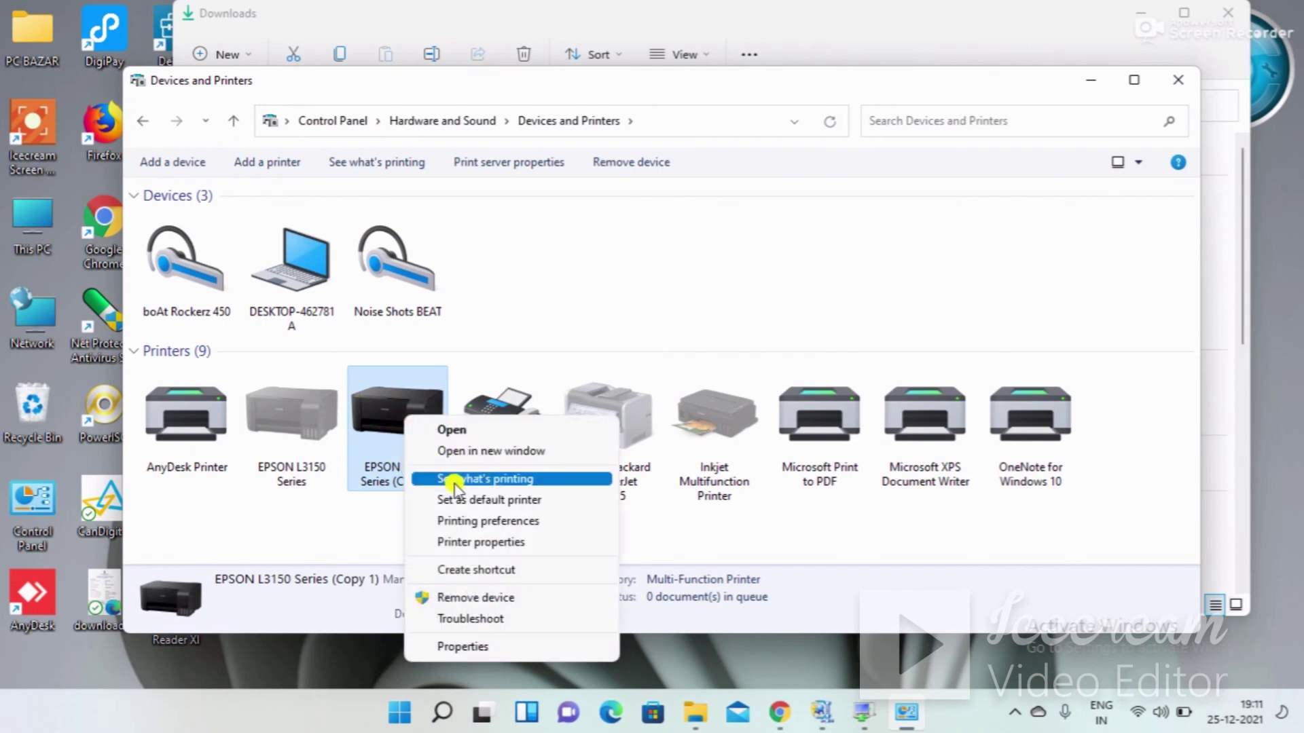
pyautogui.click(482, 502)
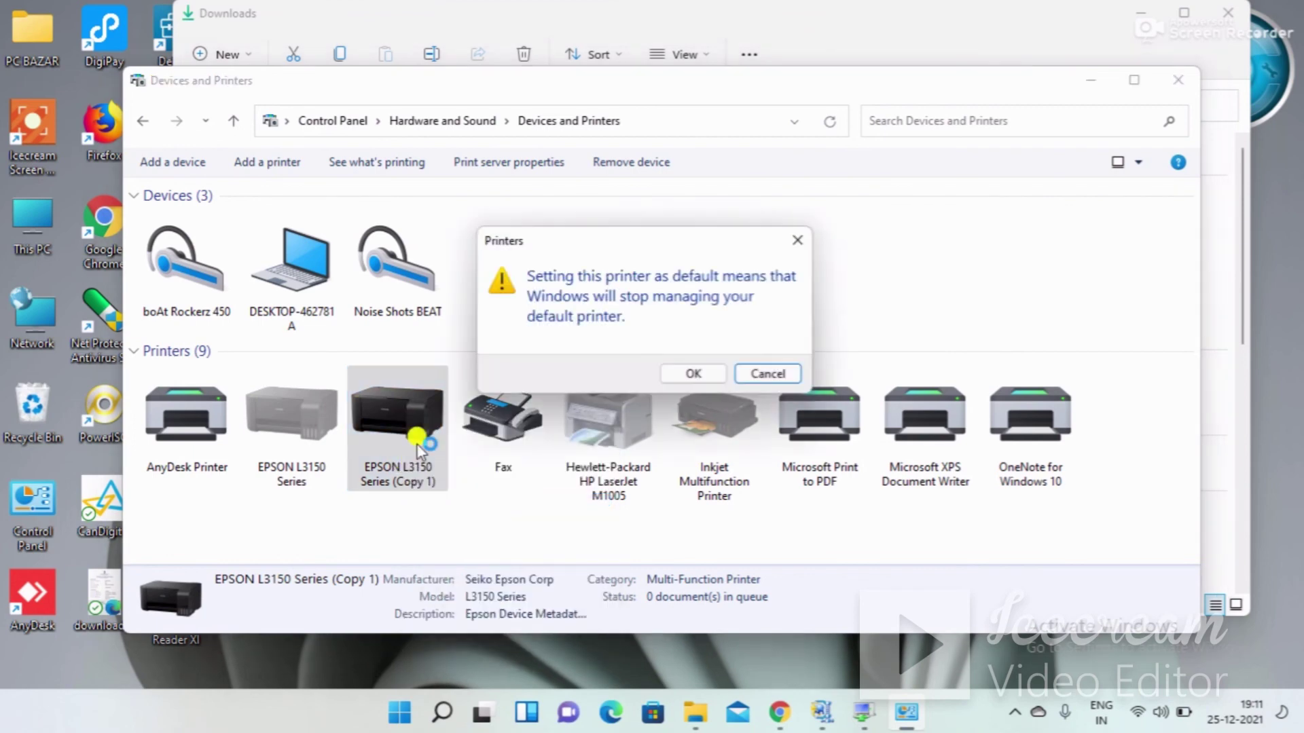
pyautogui.click(667, 375)
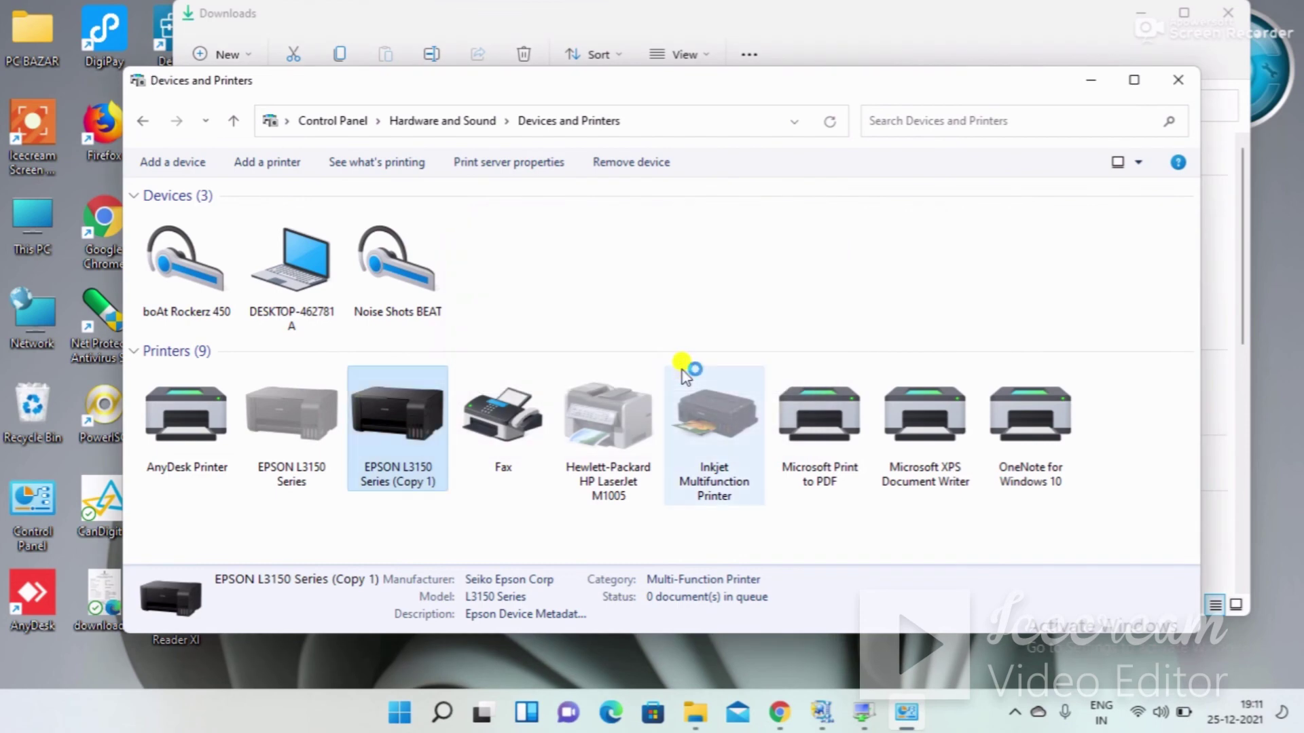
# - Finish the Epson Scan 2 setup and return to Devices and Printers
pyautogui.doubleClick(398, 423)
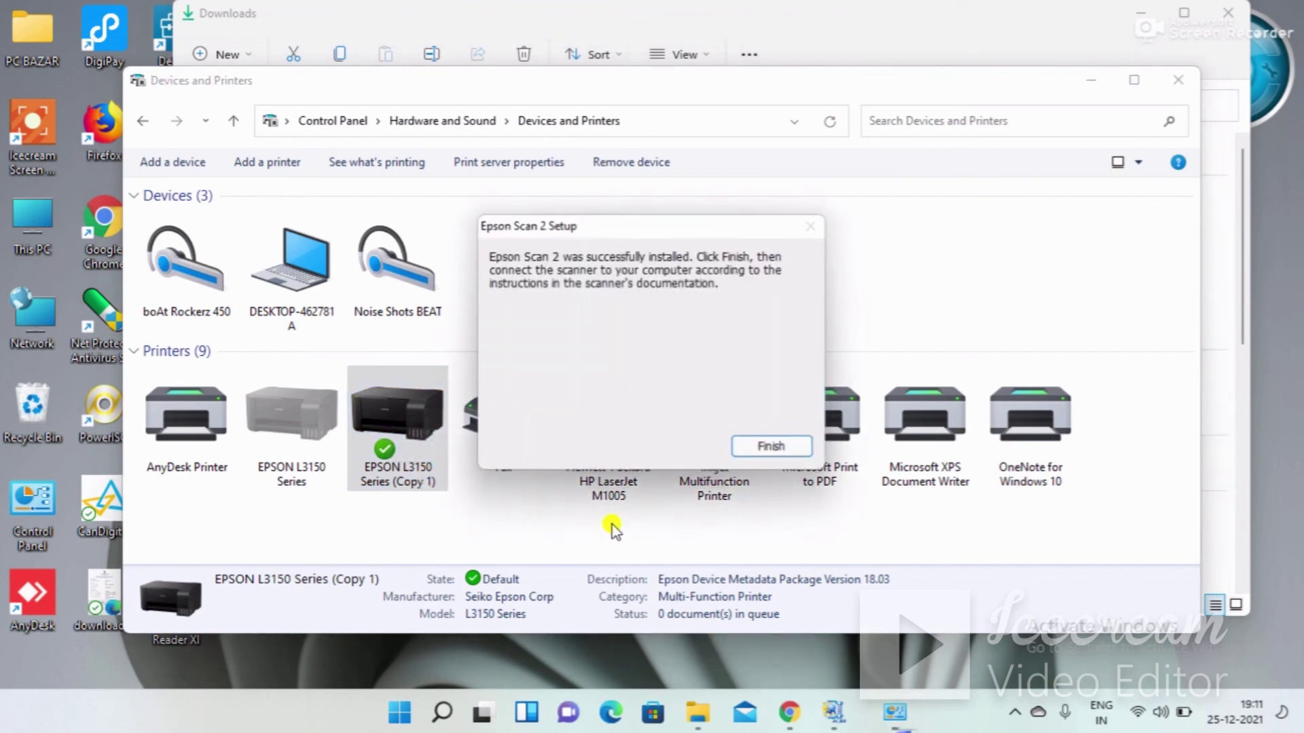
pyautogui.click(791, 451)
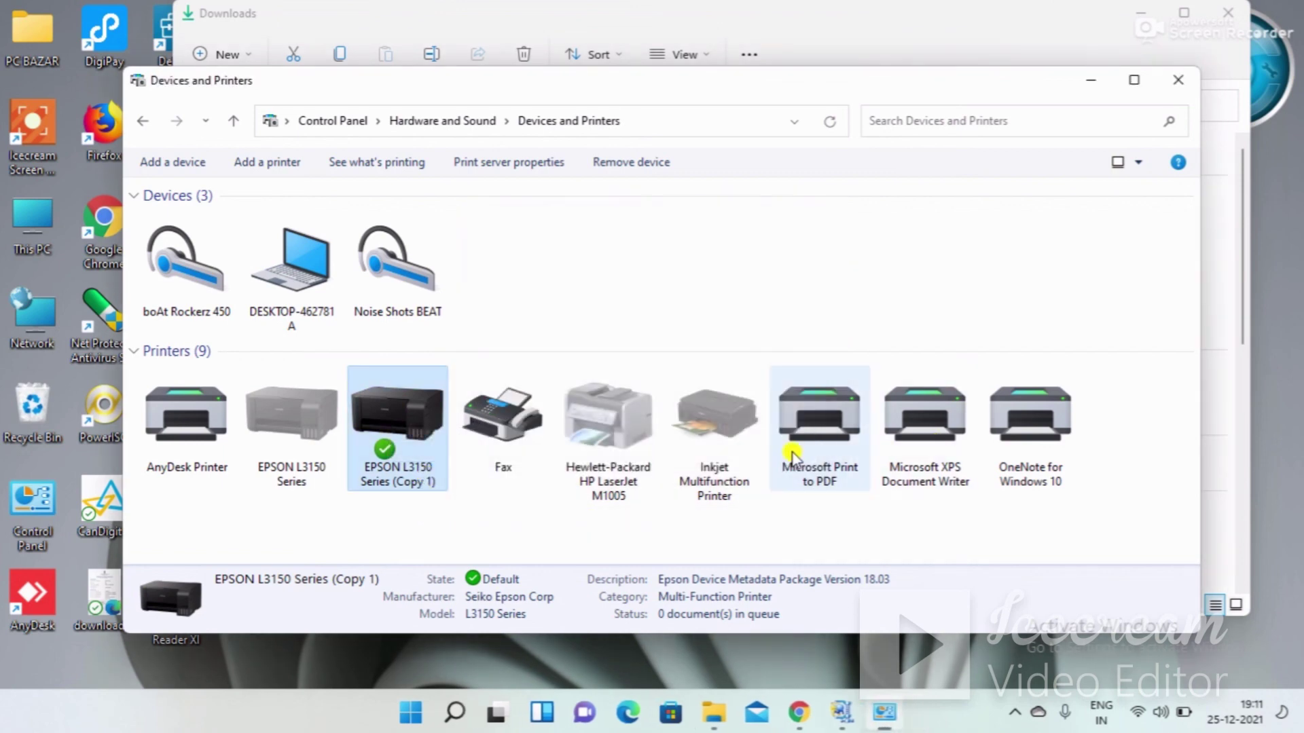
# - Review the general printer properties of EPSON L3150 Series (Copy 1), including the test page option, and close them without changes
pyautogui.rightClick(397, 425)
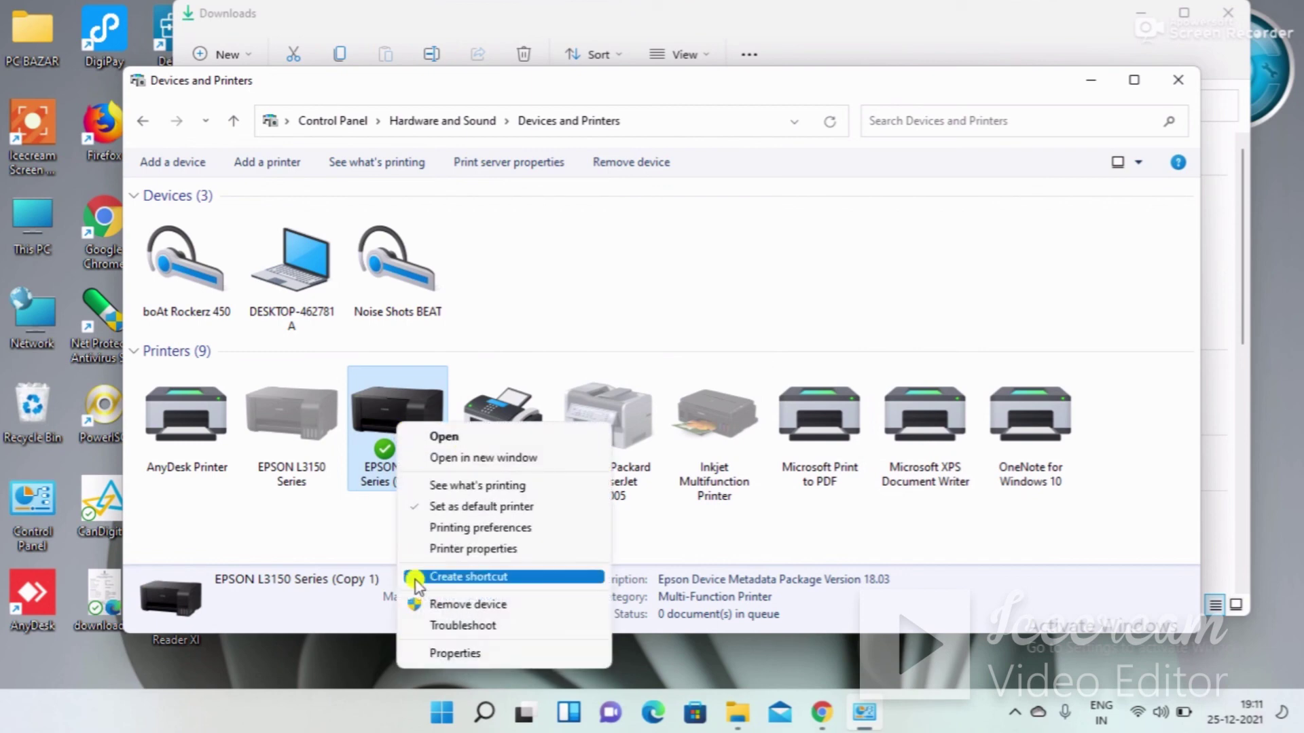
pyautogui.click(478, 549)
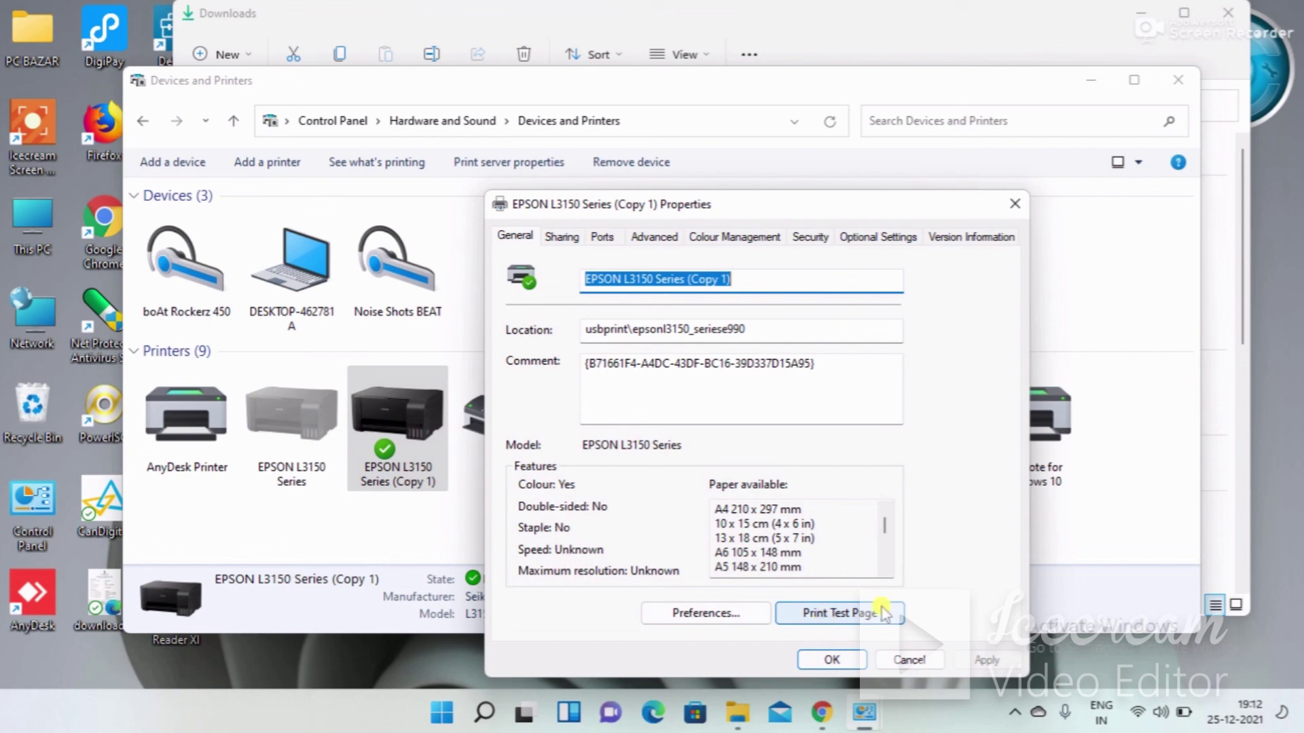
pyautogui.click(903, 660)
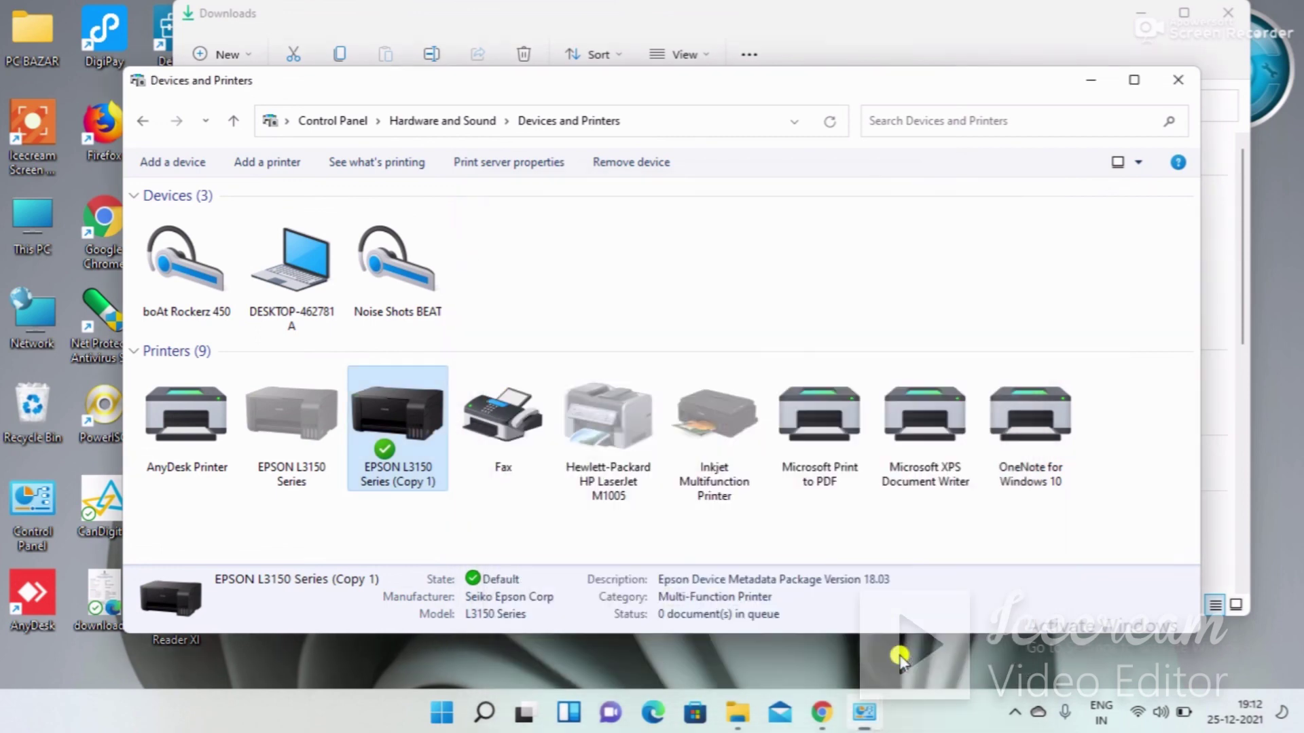